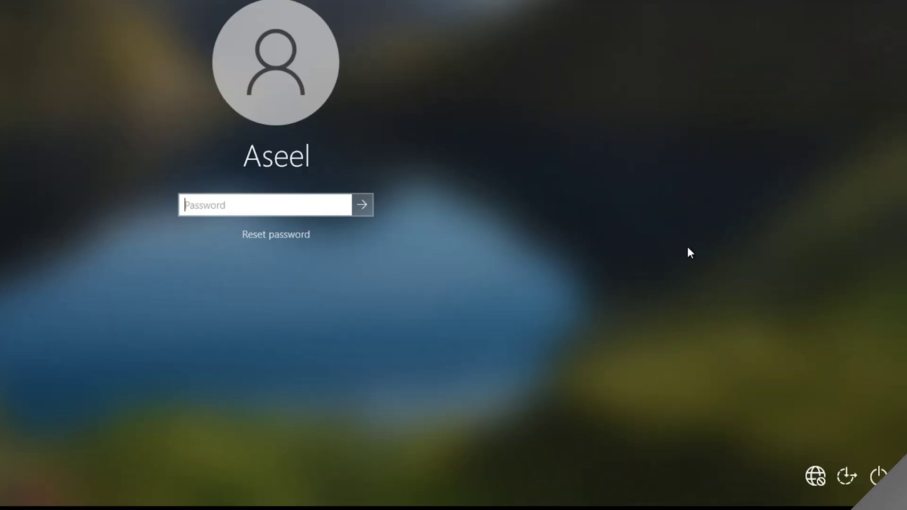
- Restart the locked PC from the sign-in screen into the Windows recovery environment, restarting despite other signed-in users
{"action": "key", "text": "shift"}
{"action": "left_click", "coordinate": [880, 474]}
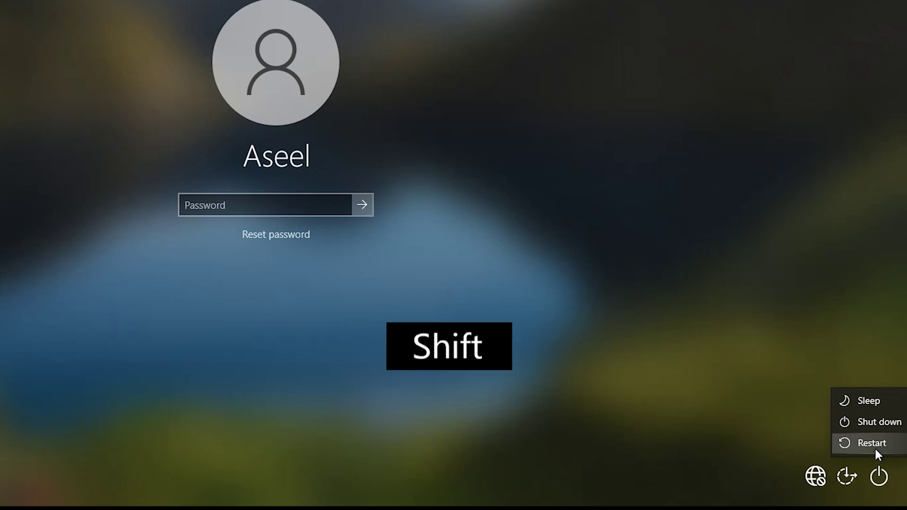
{"action": "left_click", "coordinate": [875, 442], "text": "shift"}
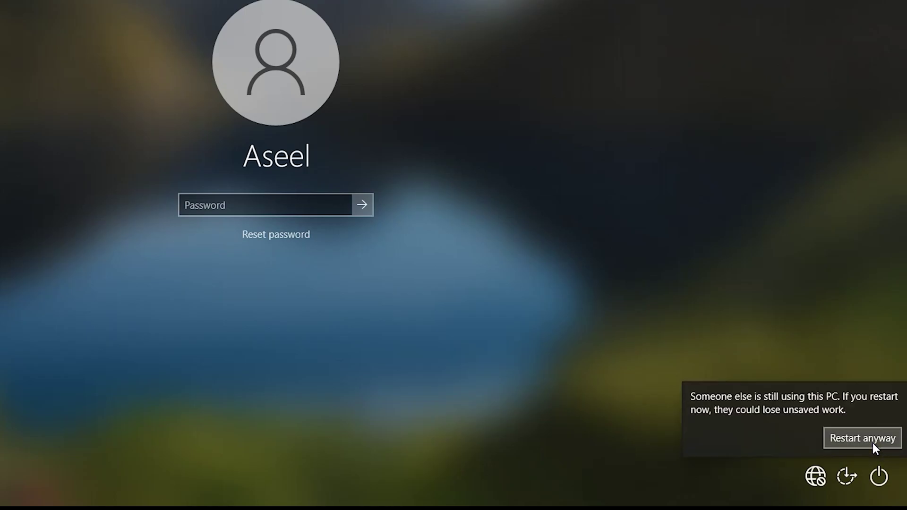
{"action": "key", "text": "shift"}
{"action": "left_click", "coordinate": [872, 443], "text": "shift"}
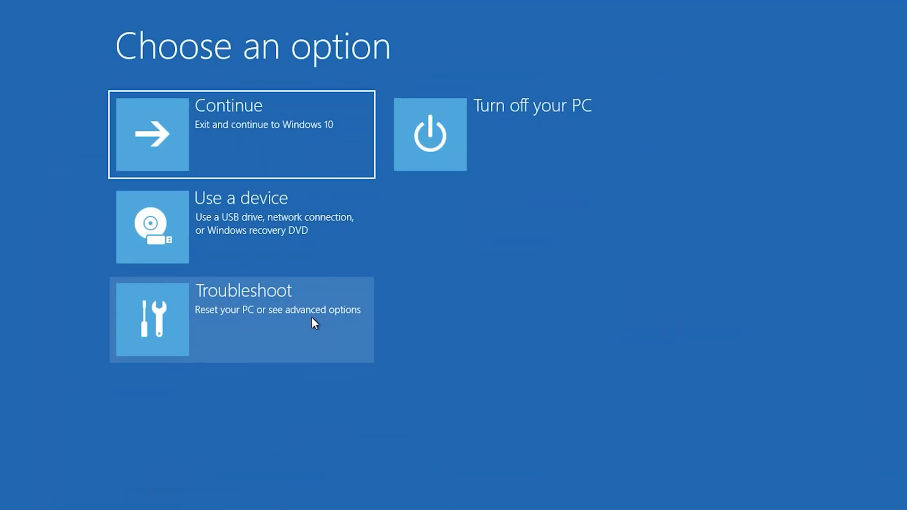
- Open the recovery Command Prompt from the advanced troubleshooting options
{"action": "left_click", "coordinate": [311, 316]}
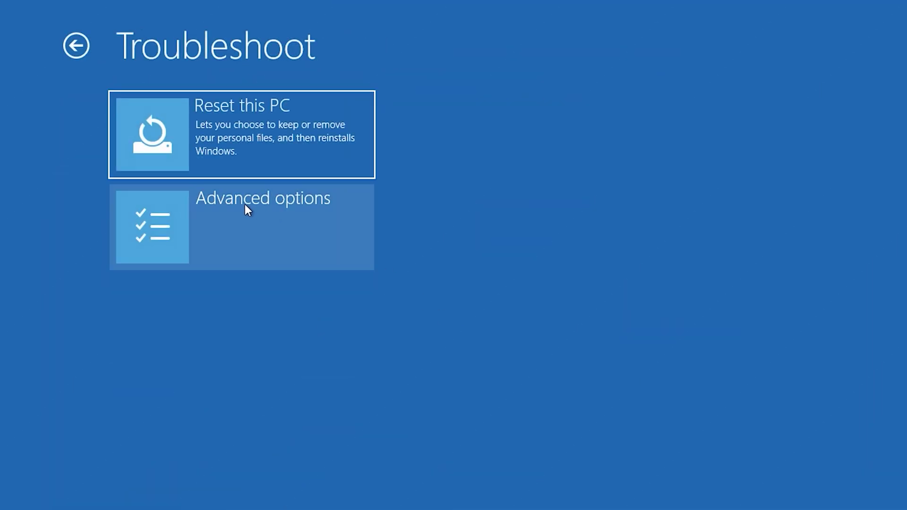
{"action": "left_click", "coordinate": [244, 209]}
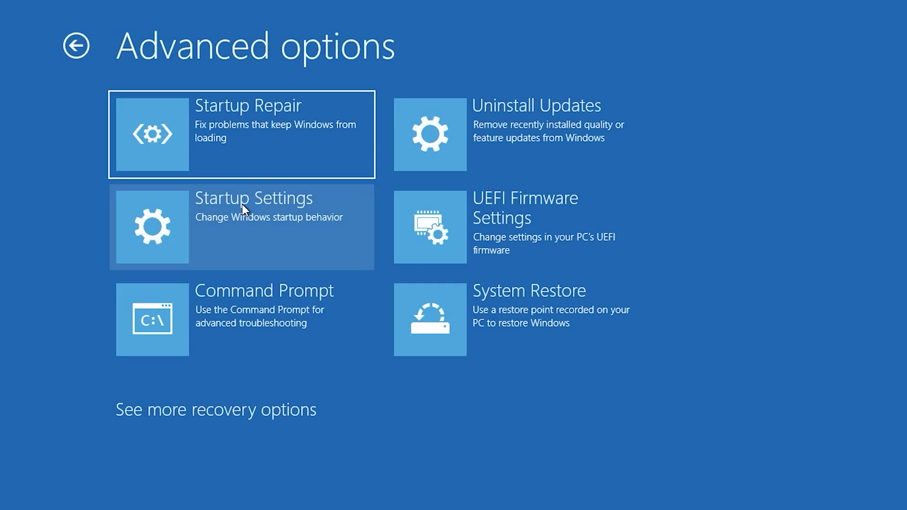
{"action": "left_click", "coordinate": [185, 293]}
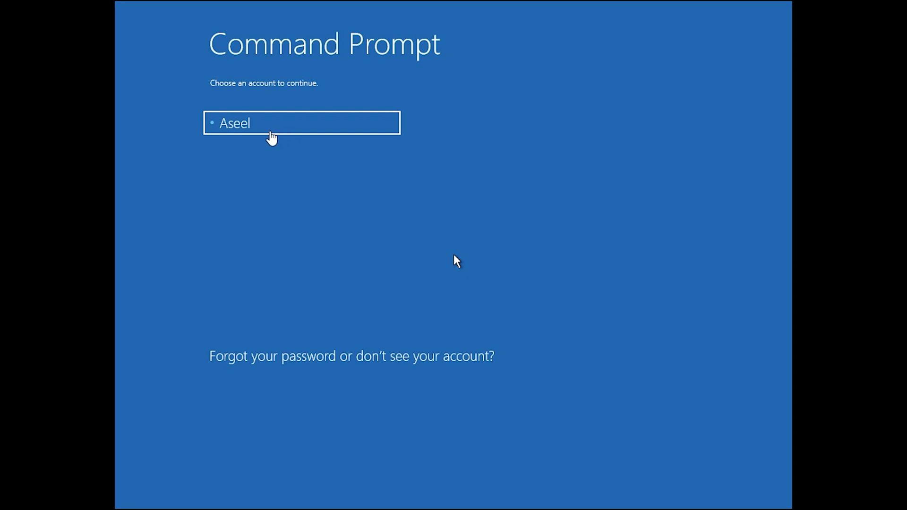
- Check the listed account's password prompt, return to the account choice and open the forgotten-password option
{"action": "left_click", "coordinate": [296, 121]}
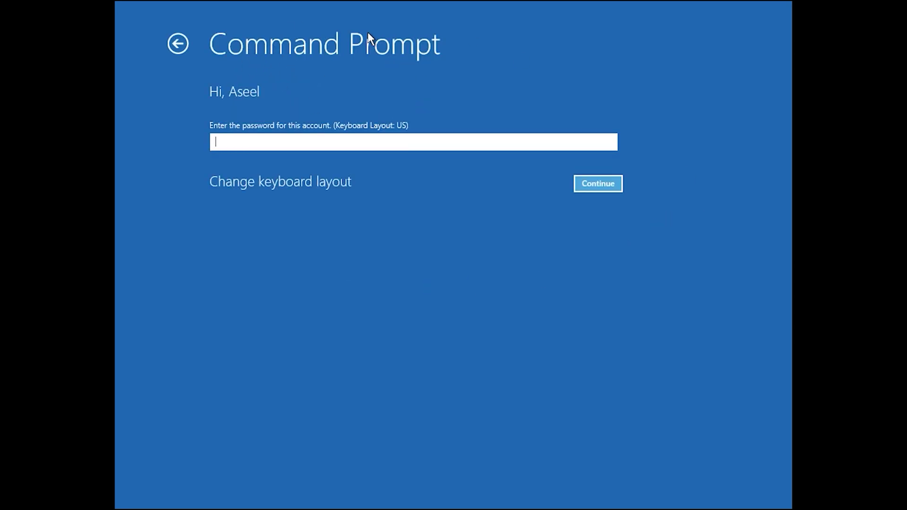
{"action": "left_click", "coordinate": [178, 44]}
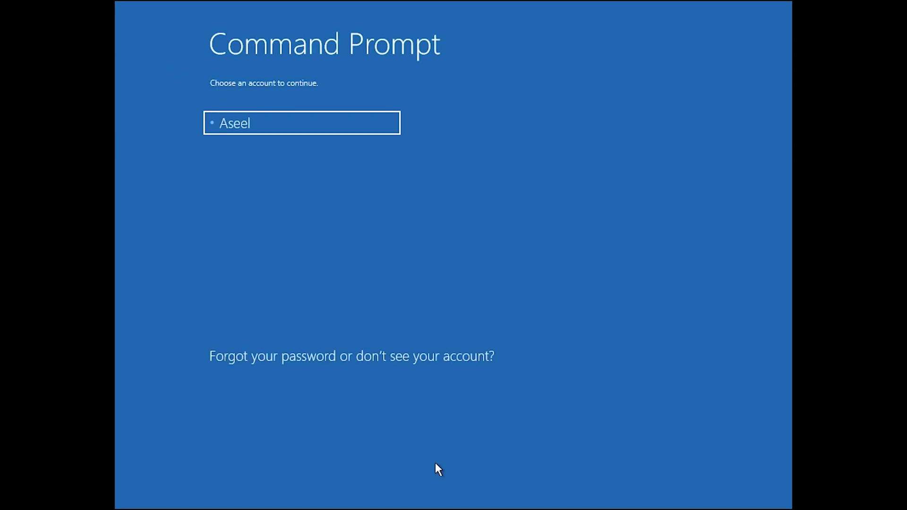
{"action": "left_click", "coordinate": [325, 355]}
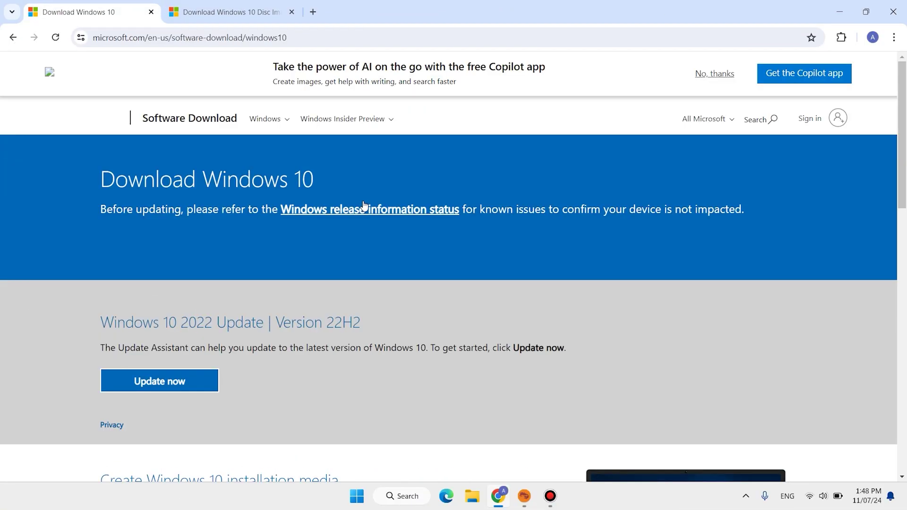
- Search Google for "rufus" in a new browser tab and open the official Rufus website
{"action": "left_click", "coordinate": [314, 12]}
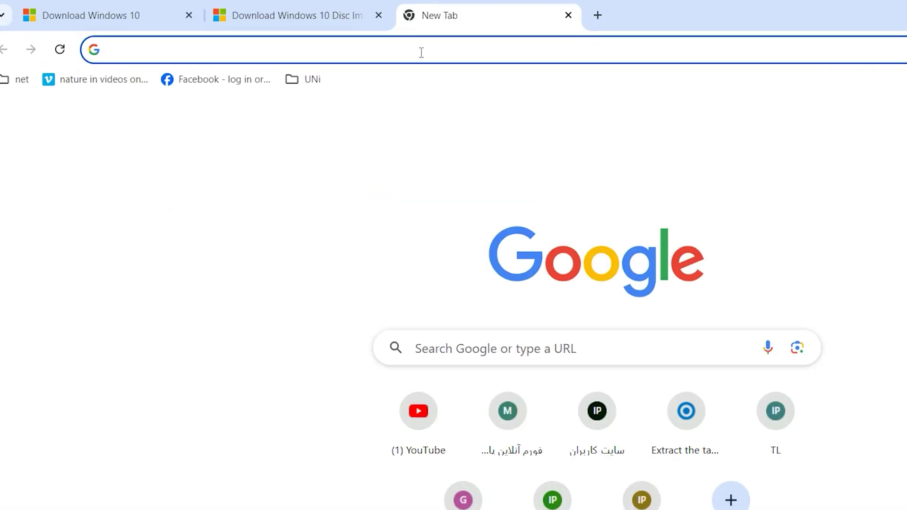
{"action": "type", "text": "rufus"}
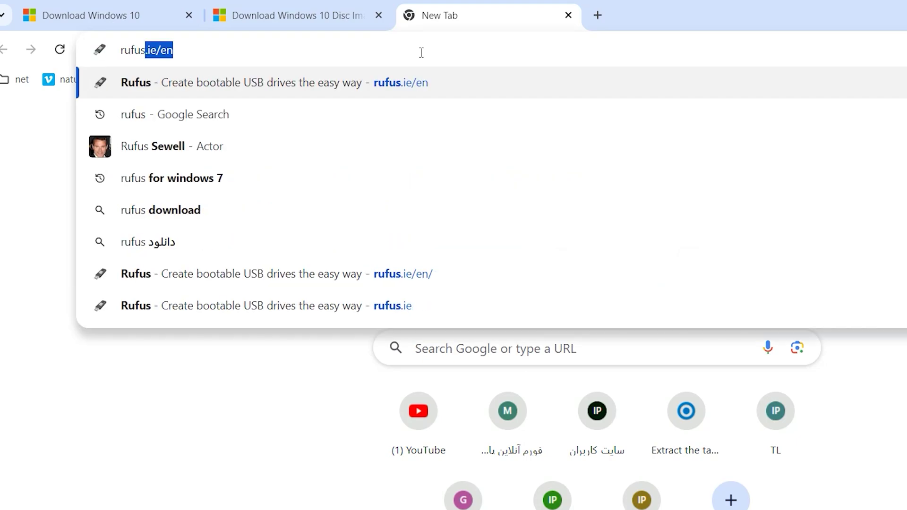
{"action": "key", "text": "Delete"}
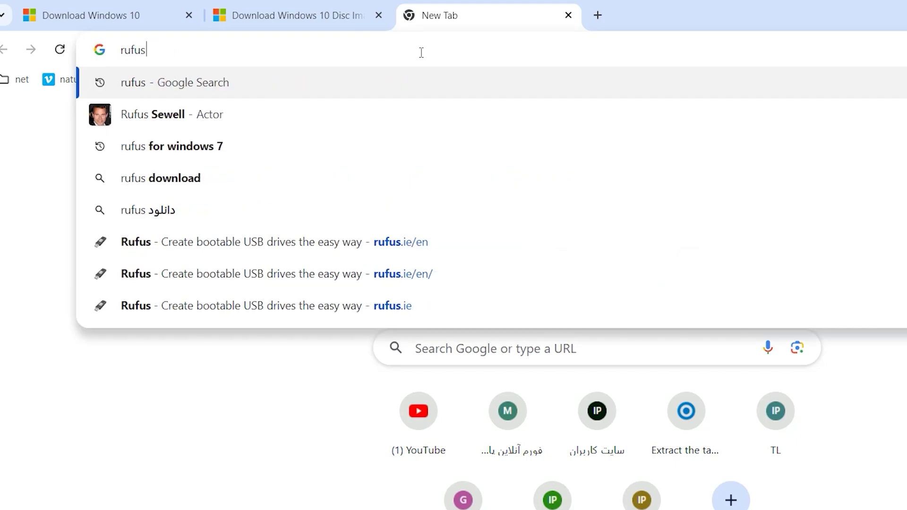
{"action": "key", "text": "Return"}
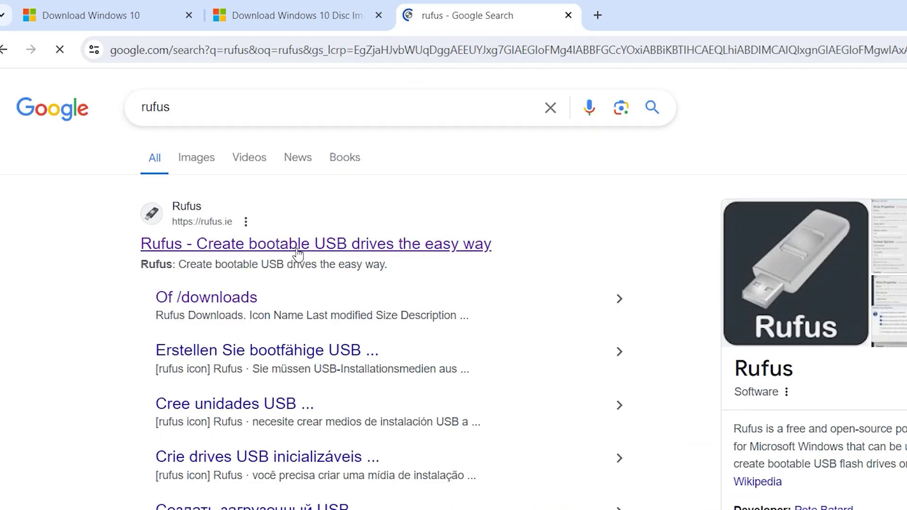
{"action": "left_click", "coordinate": [255, 246]}
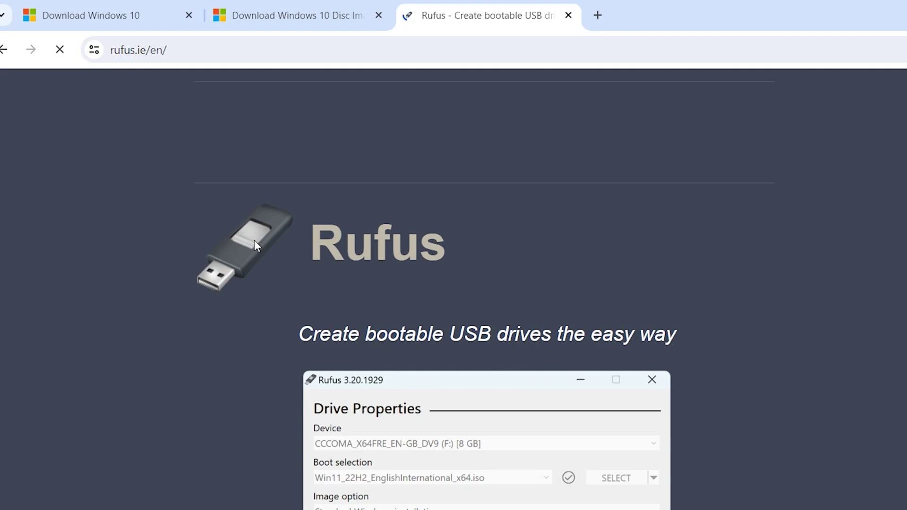
- Dismiss the data consent request and download rufus-4.5.exe, the standard Windows x64 release
{"action": "scroll", "coordinate": [460, 376], "scroll_direction": "down", "scroll_amount": 3}
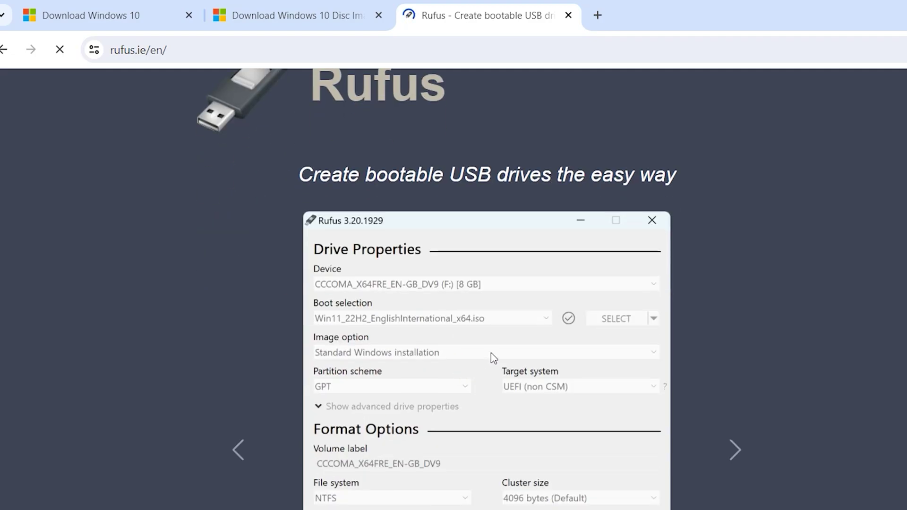
{"action": "scroll", "coordinate": [492, 359], "scroll_direction": "down", "scroll_amount": 3}
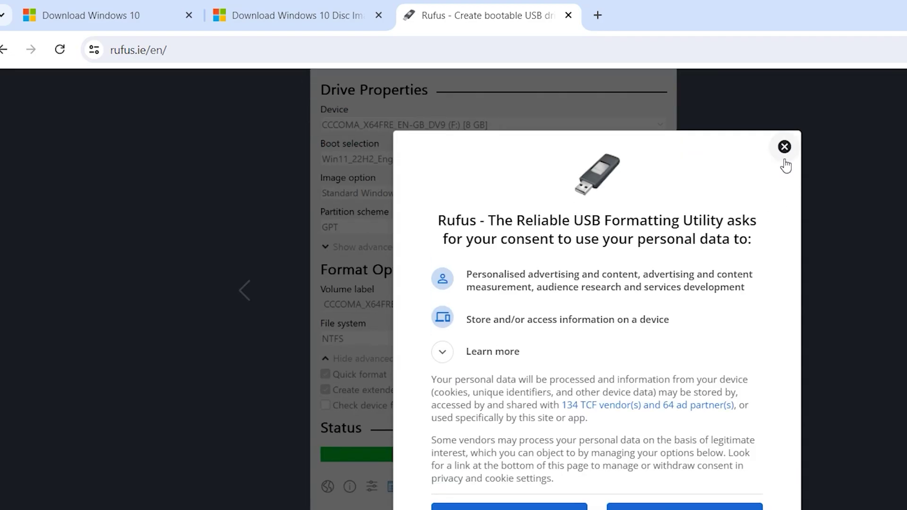
{"action": "left_click", "coordinate": [784, 148]}
{"action": "scroll", "coordinate": [488, 264], "scroll_direction": "down", "scroll_amount": 10}
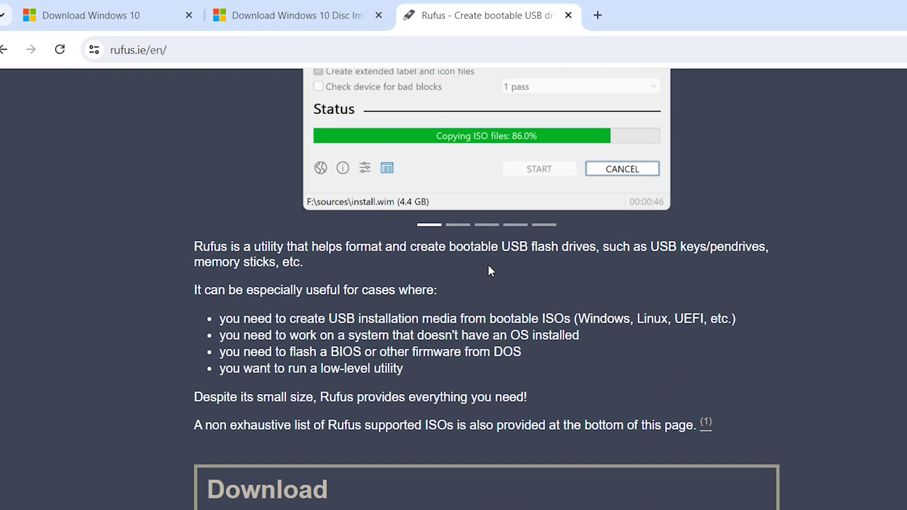
{"action": "scroll", "coordinate": [489, 266], "scroll_direction": "down", "scroll_amount": 2}
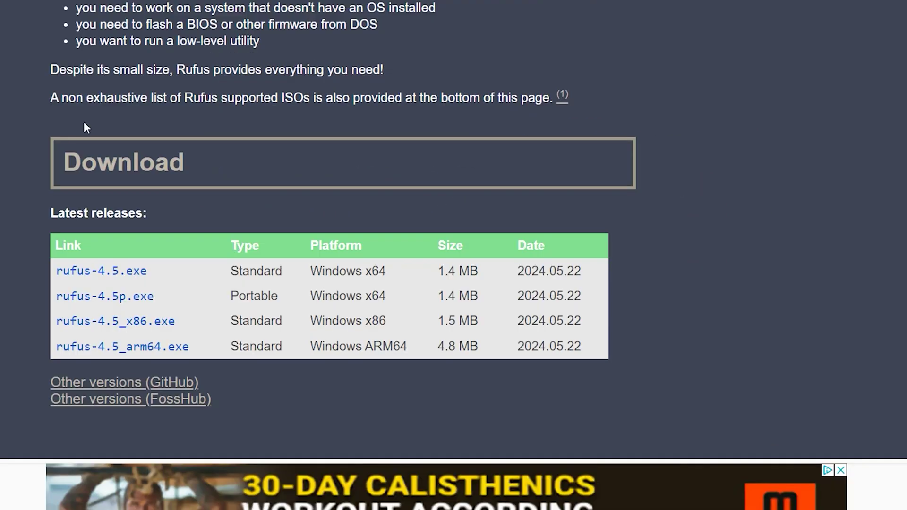
{"action": "left_click", "coordinate": [103, 277]}
{"action": "left_click", "coordinate": [127, 274]}
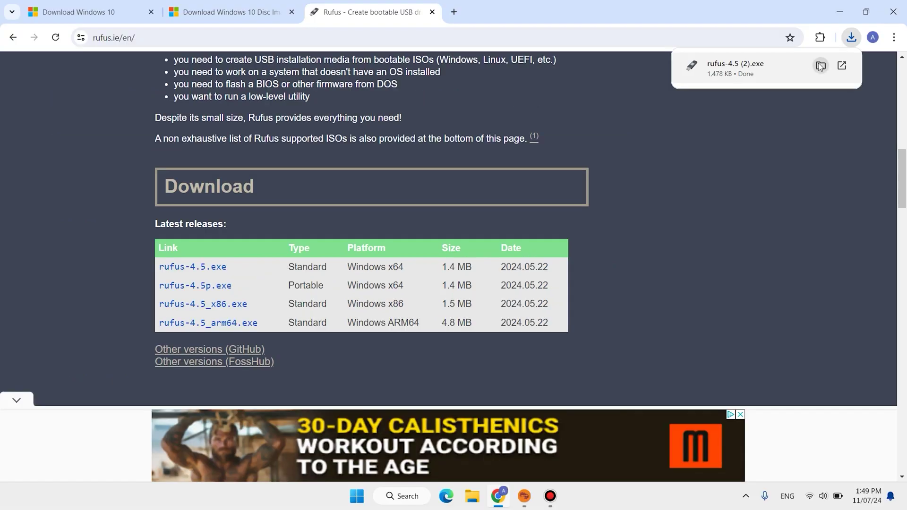
- Show the downloaded file in the Downloads folder, close the browser, run rufus-4.5 (2).exe and minimize the folder window
{"action": "left_click", "coordinate": [819, 64]}
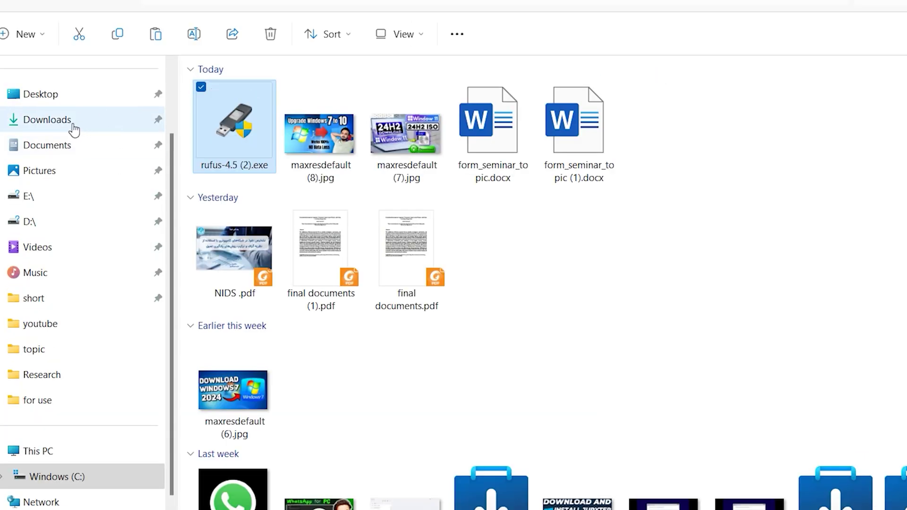
{"action": "left_click", "coordinate": [45, 119]}
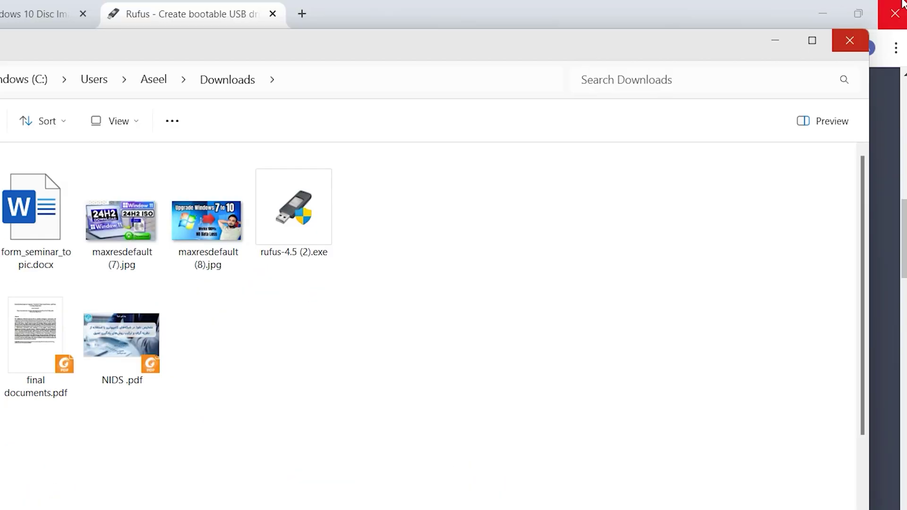
{"action": "left_click", "coordinate": [901, 3]}
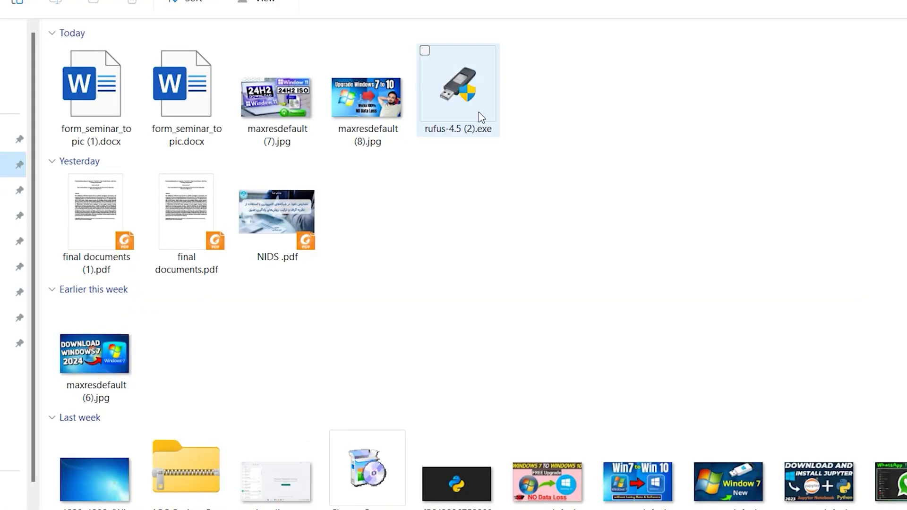
{"action": "double_click", "coordinate": [478, 112]}
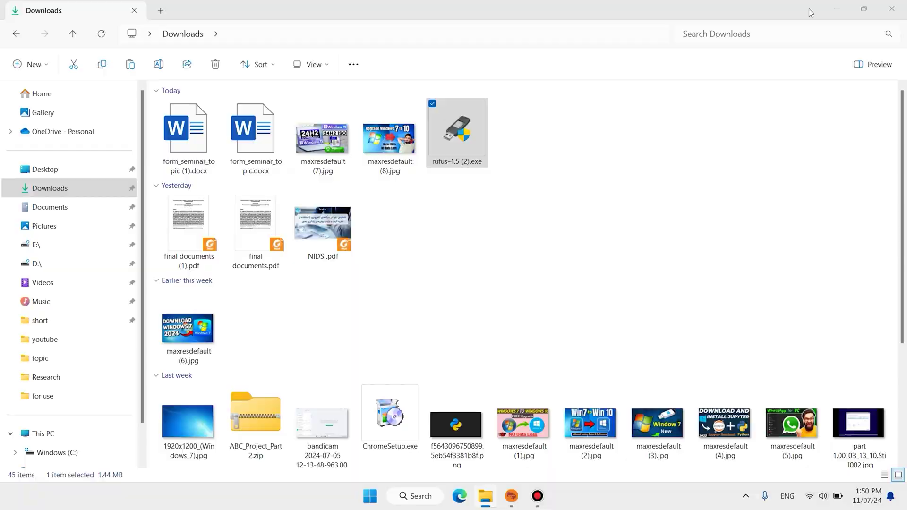
{"action": "left_click", "coordinate": [836, 8]}
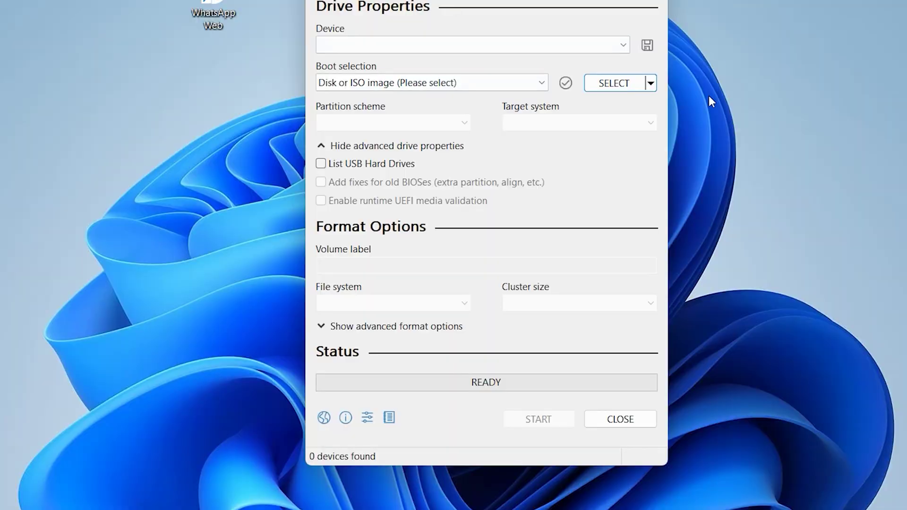
- Switch the boot image source from SELECT to DOWNLOAD and start the ISO image download setup
{"action": "left_click", "coordinate": [653, 85]}
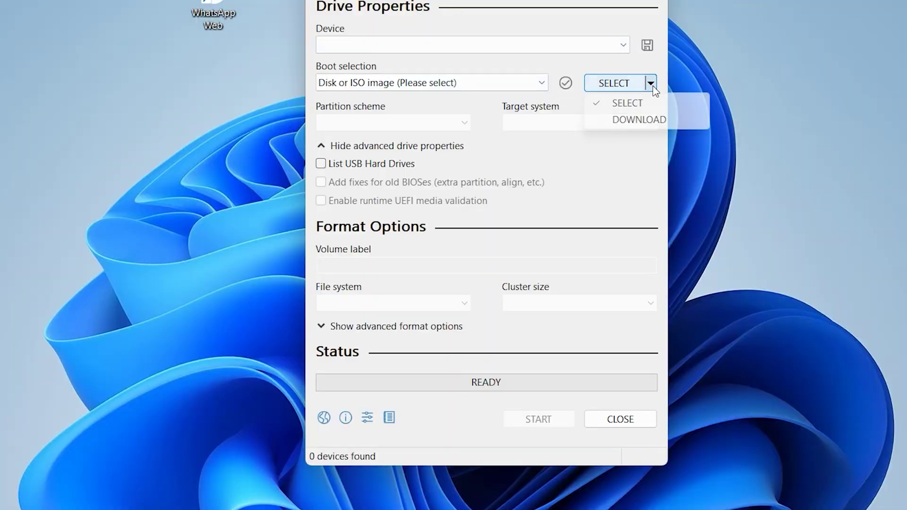
{"action": "left_click", "coordinate": [639, 120]}
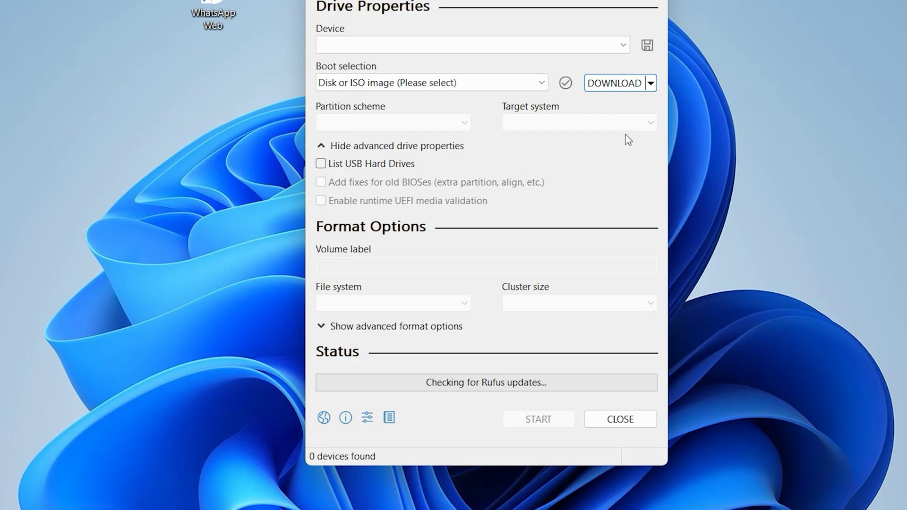
{"action": "left_click", "coordinate": [618, 83]}
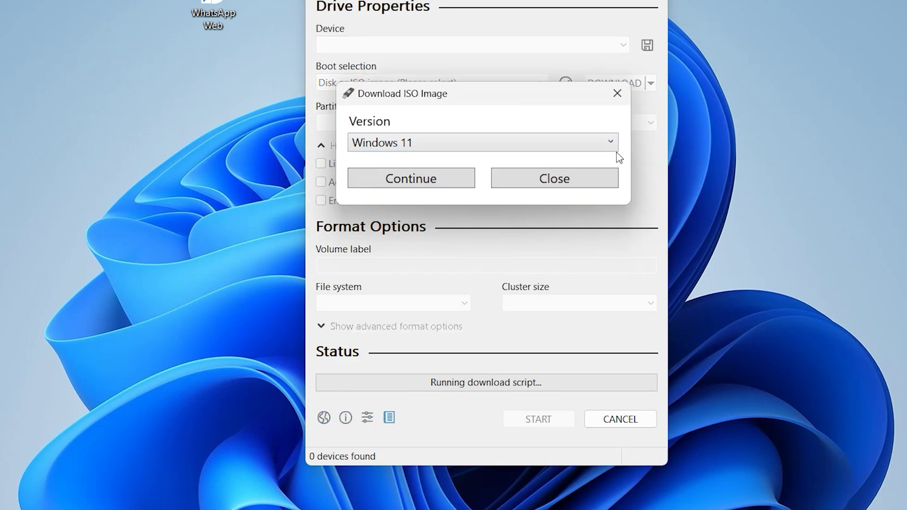
- Choose Windows 10 as the version of the ISO image and continue to the release choice
{"action": "left_click", "coordinate": [612, 144]}
{"action": "left_click", "coordinate": [611, 141]}
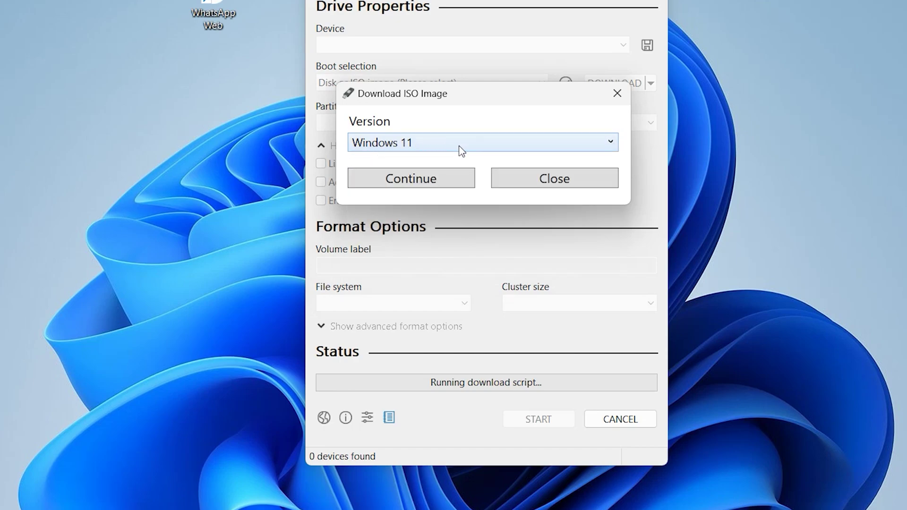
{"action": "left_click", "coordinate": [615, 145]}
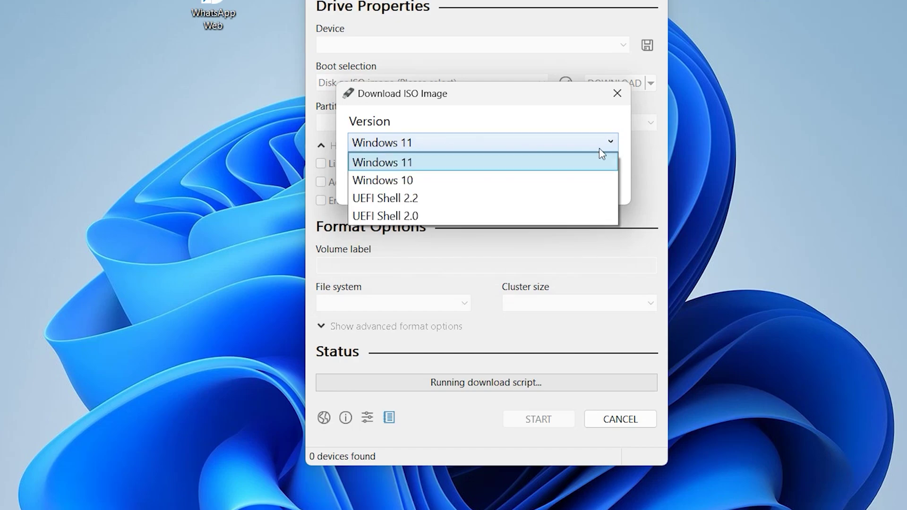
{"action": "left_click", "coordinate": [368, 183]}
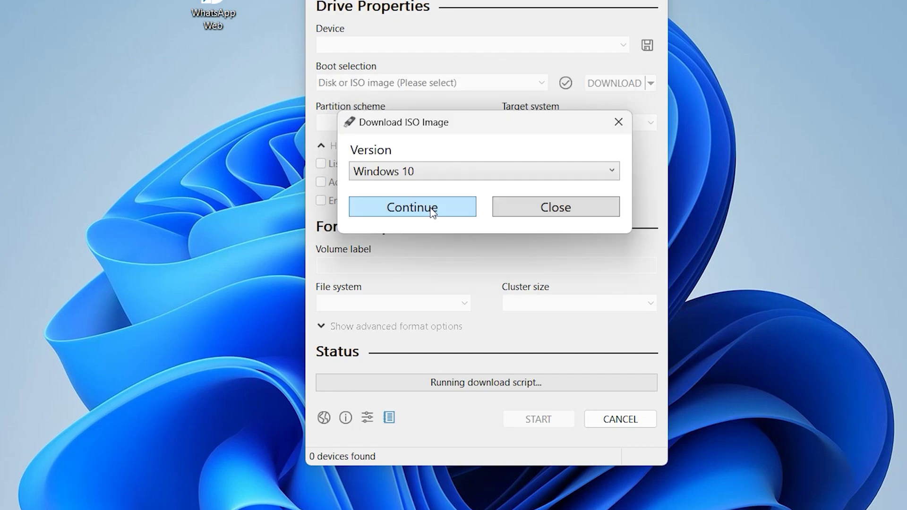
{"action": "left_click", "coordinate": [431, 211]}
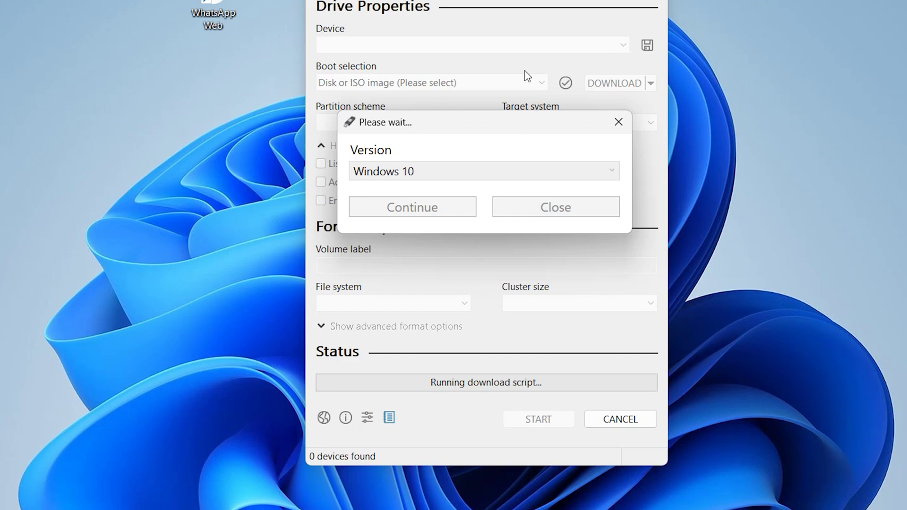
- Accept release 22H2 v1 (Build 19045.2965 - 2023.05) and edition Windows 10 Home/Pro/Edu, continuing to the language choice
{"action": "left_click", "coordinate": [610, 222]}
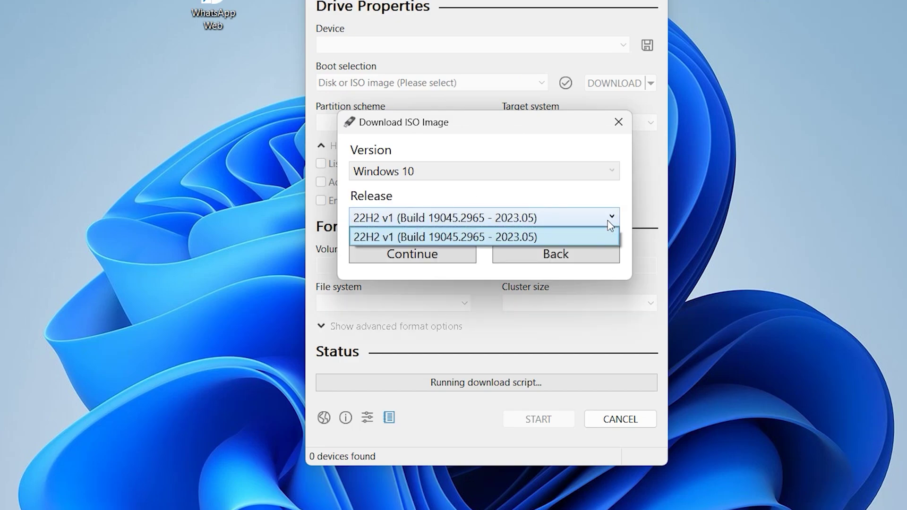
{"action": "left_click", "coordinate": [609, 221]}
{"action": "left_click", "coordinate": [434, 256]}
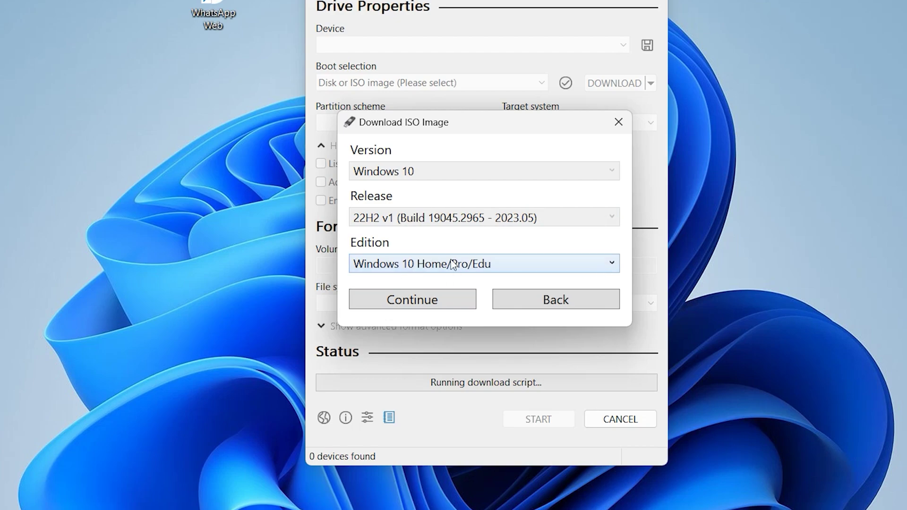
{"action": "left_click", "coordinate": [618, 269]}
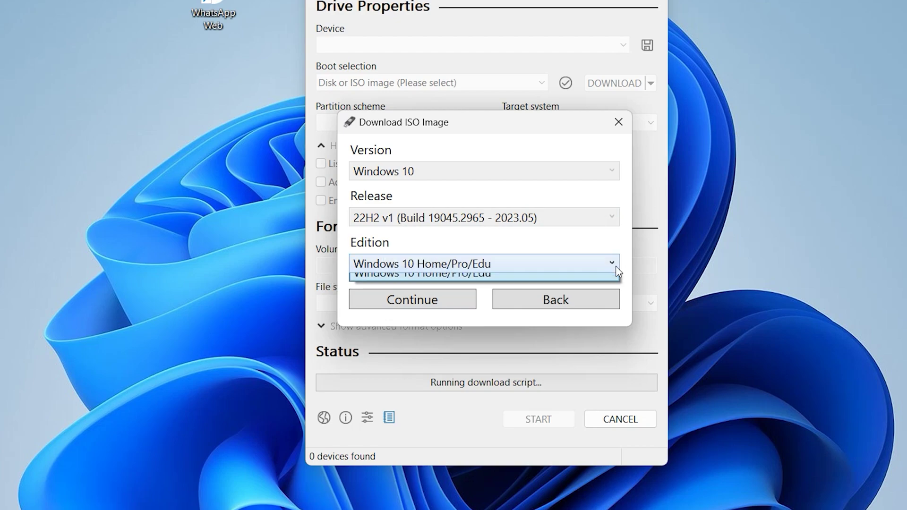
{"action": "left_click", "coordinate": [567, 282]}
{"action": "left_click", "coordinate": [428, 304]}
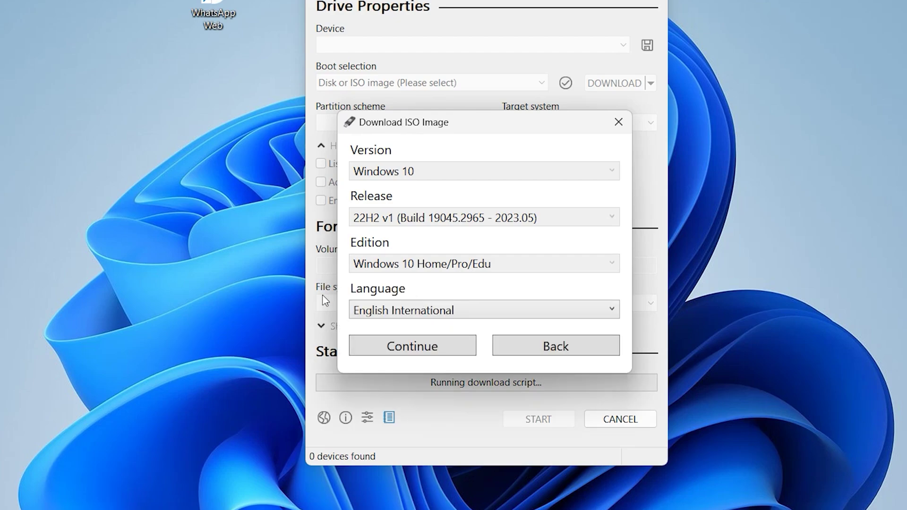
- Choose English International as the language of the ISO image and continue to the architecture choice
{"action": "left_click", "coordinate": [614, 310]}
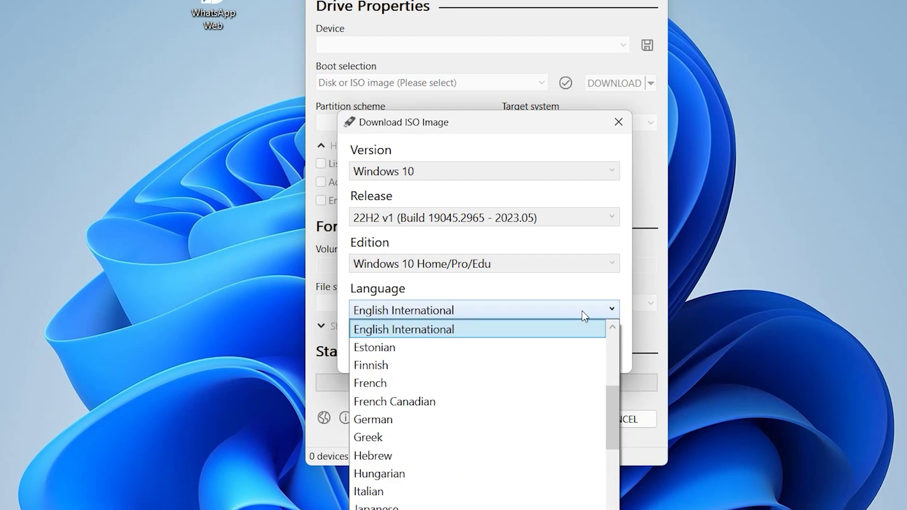
{"action": "left_click", "coordinate": [394, 331]}
{"action": "left_click", "coordinate": [430, 346]}
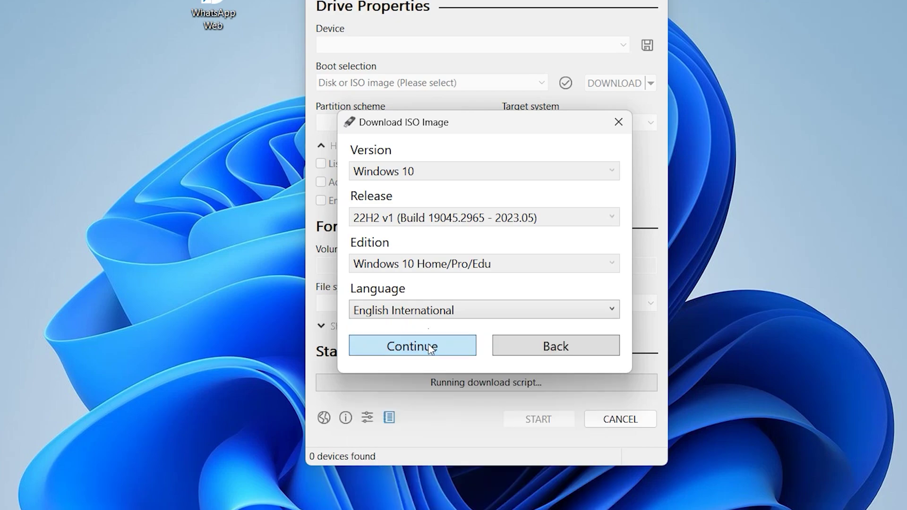
- Check the computer's system type in the properties of This PC to decide on the ISO architecture
{"action": "left_click", "coordinate": [611, 355]}
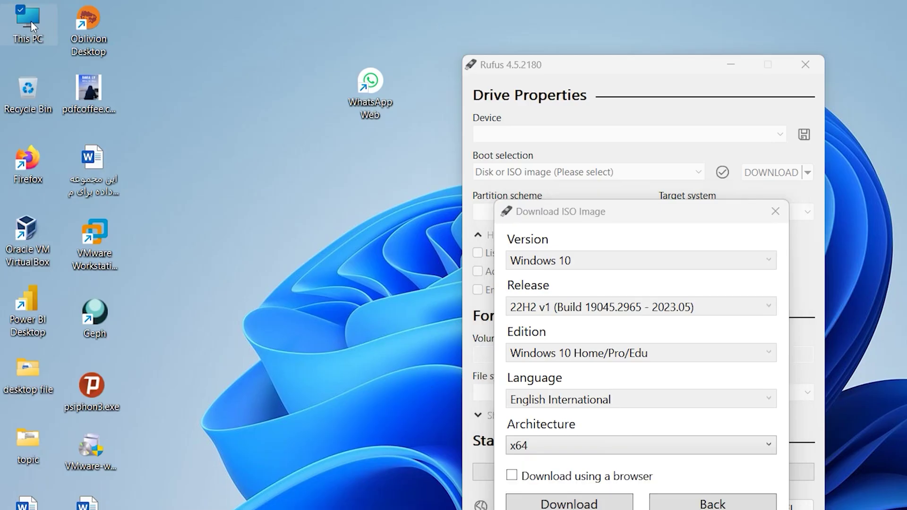
{"action": "right_click", "coordinate": [30, 21]}
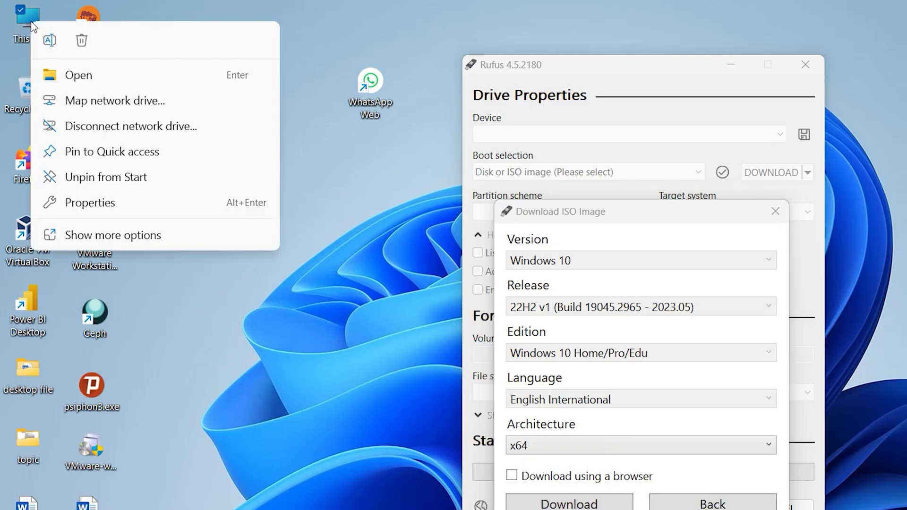
{"action": "left_click", "coordinate": [105, 206]}
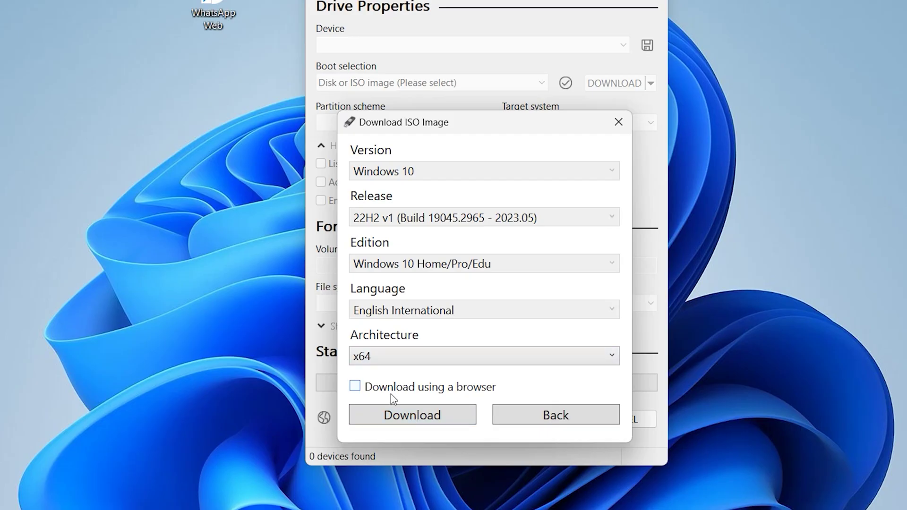
- Download the x64 ISO image and save it on the Desktop as Win10_22H2_EnglishInternational_x64v1.iso
{"action": "left_click", "coordinate": [409, 416]}
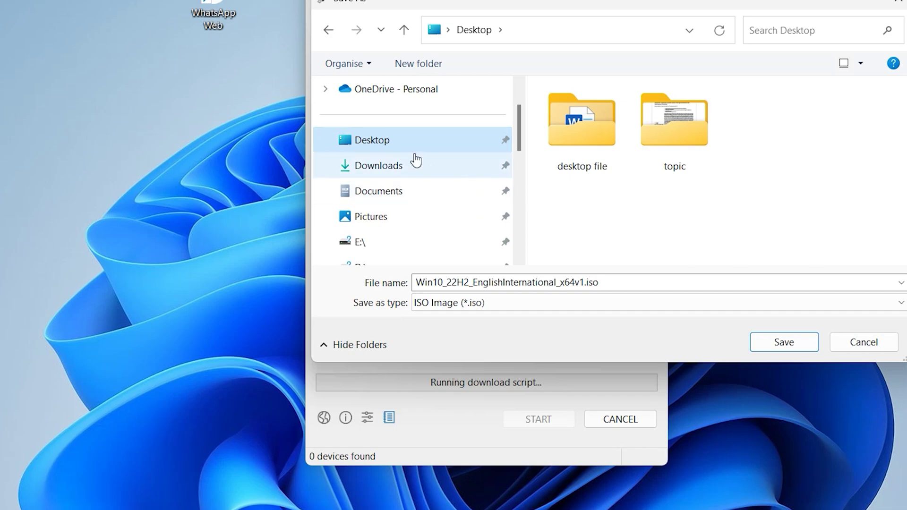
{"action": "left_click", "coordinate": [784, 342]}
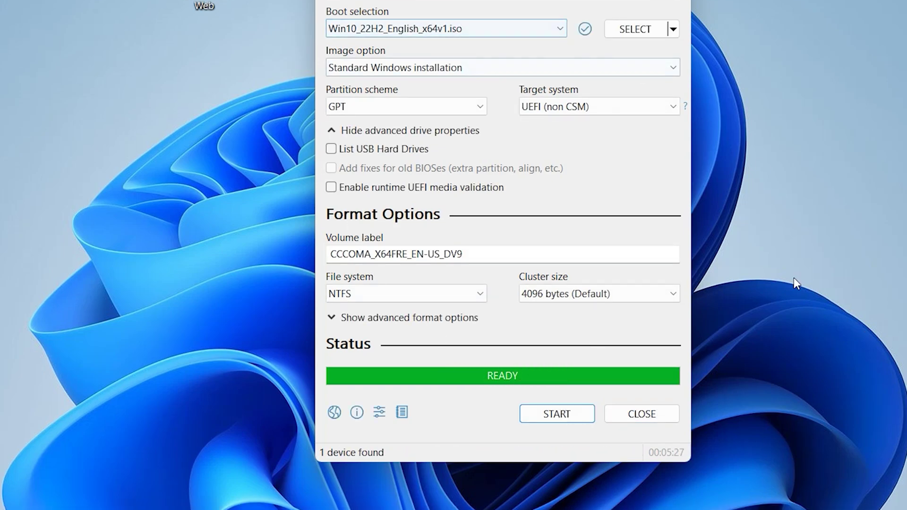
- Close Rufus and locate the Windows 10 ISO file on the desktop
{"action": "left_click", "coordinate": [660, 418]}
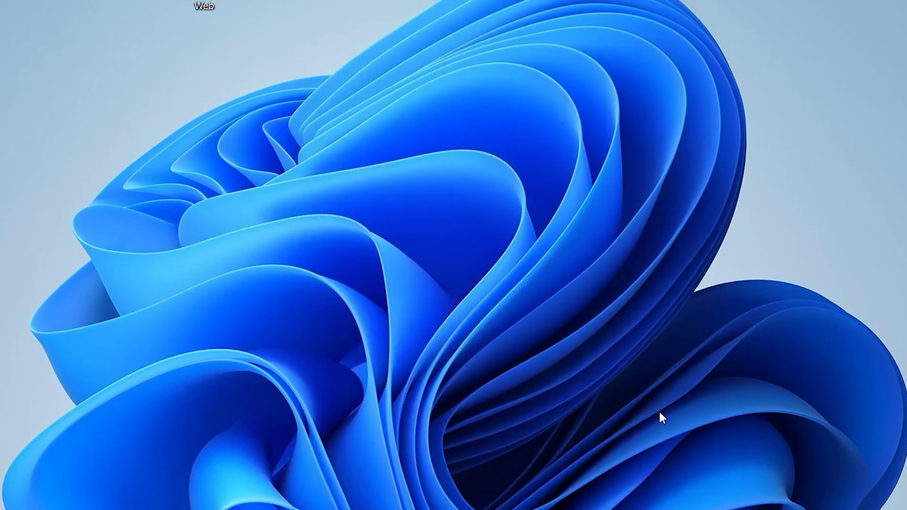
{"action": "mouse_move", "coordinate": [336, 42]}
{"action": "left_mouse_down"}
{"action": "mouse_move", "coordinate": [372, 61]}
{"action": "mouse_move", "coordinate": [347, 55]}
{"action": "left_mouse_up"}
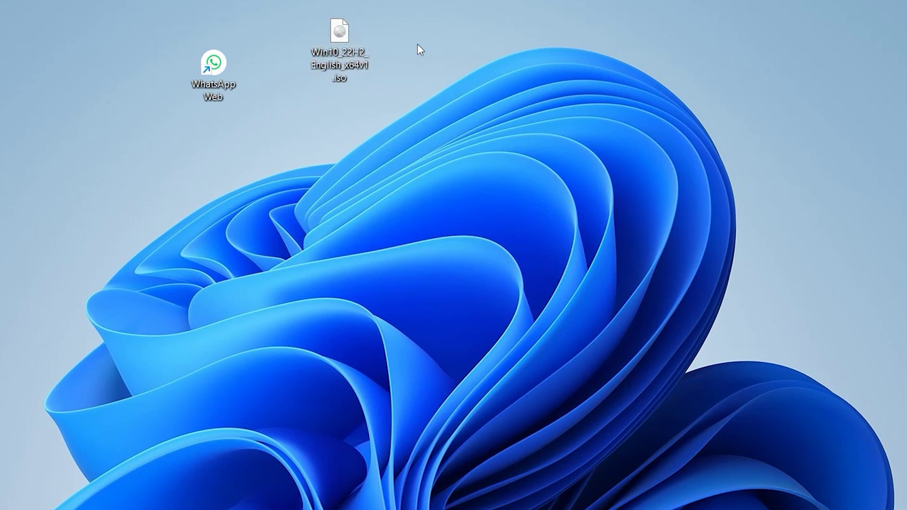
{"action": "left_click_drag", "start_coordinate": [531, 122], "coordinate": [298, 6]}
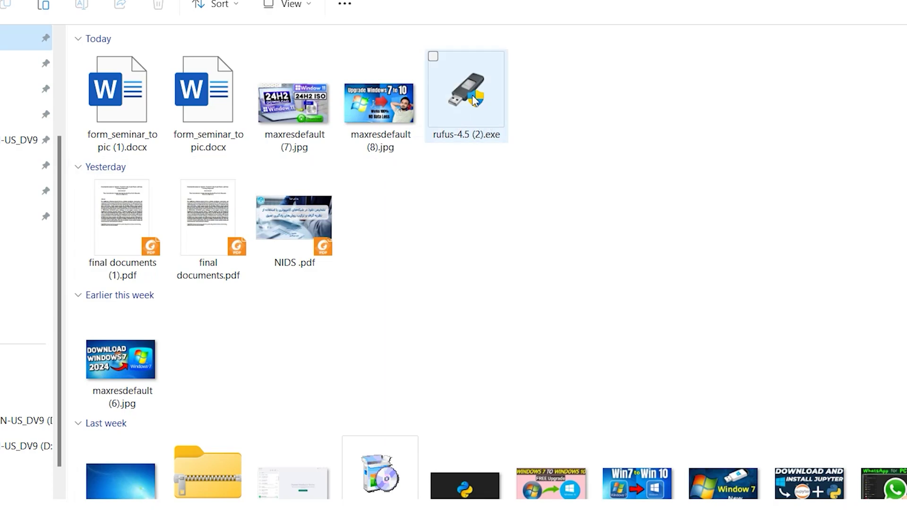
- Run rufus-4.5 (2).exe from the Downloads folder and load Win10_22H2_English_x64v1.iso from the Desktop as the boot image
{"action": "left_click", "coordinate": [474, 100]}
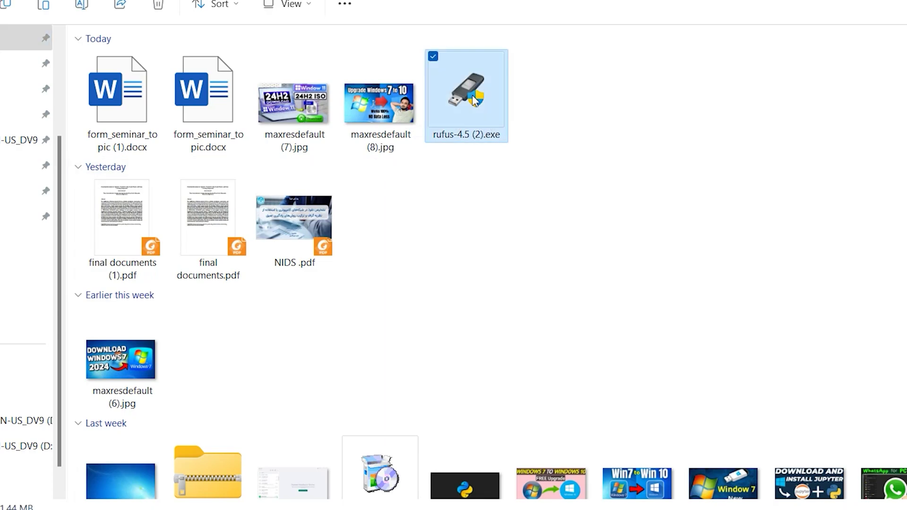
{"action": "double_click", "coordinate": [473, 101]}
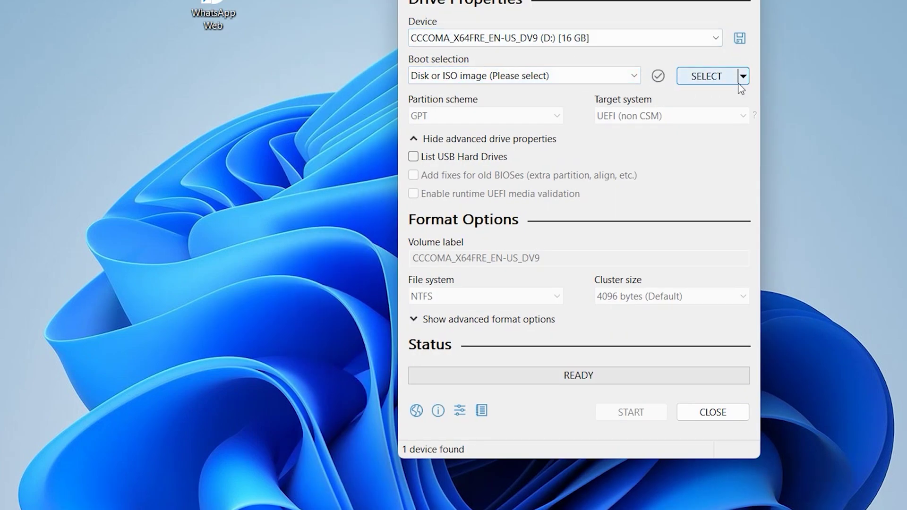
{"action": "left_click", "coordinate": [707, 80]}
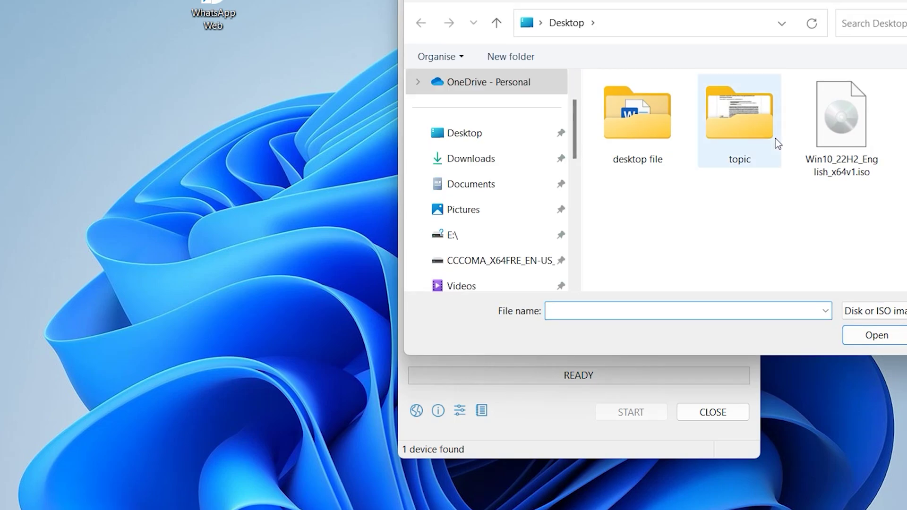
{"action": "left_click", "coordinate": [854, 117]}
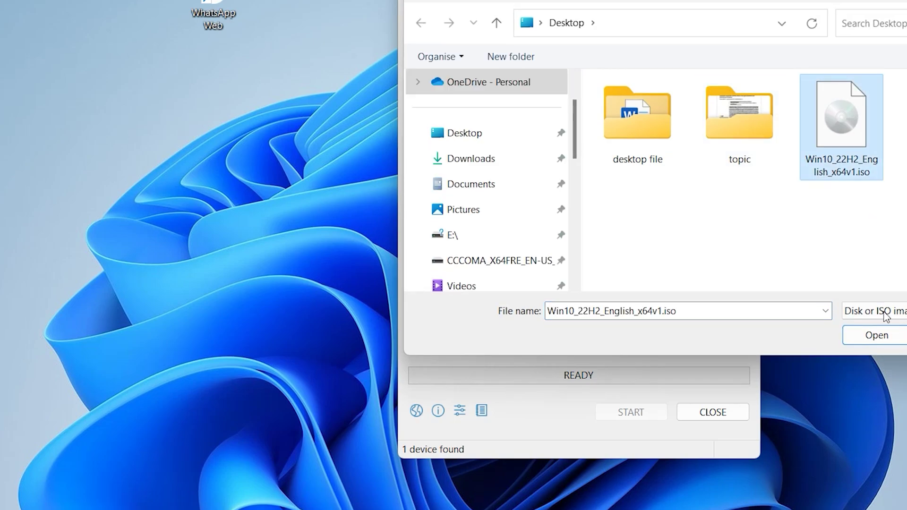
{"action": "left_click", "coordinate": [872, 337]}
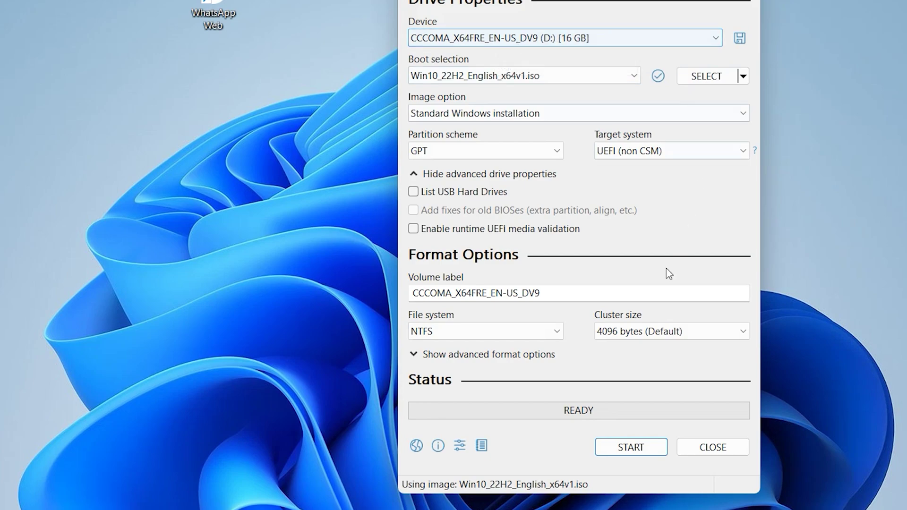
- Start writing the USB drive with local account, matching regional options, data collection disabled and BitLocker encryption disabled, and accept erasing the drive's data
{"action": "left_click", "coordinate": [631, 448]}
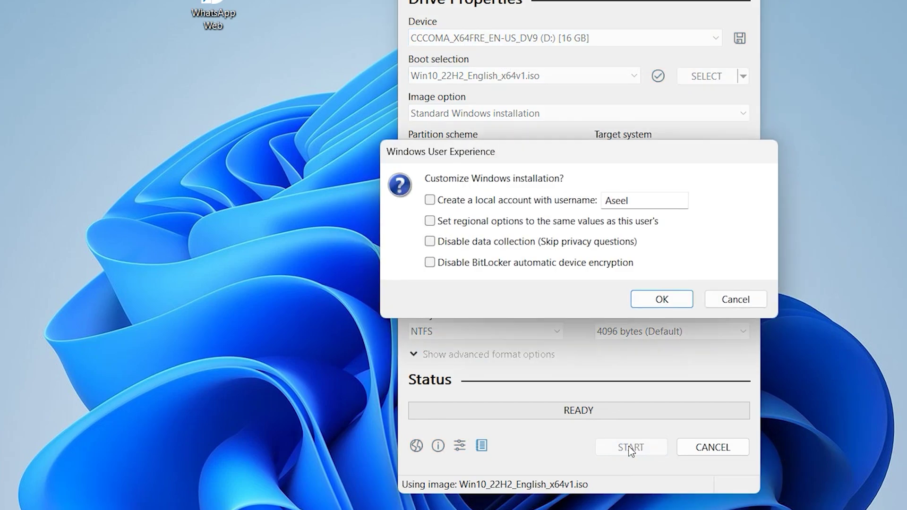
{"action": "left_click", "coordinate": [430, 200]}
{"action": "left_click", "coordinate": [430, 222]}
{"action": "left_click", "coordinate": [430, 241]}
{"action": "left_click", "coordinate": [430, 263]}
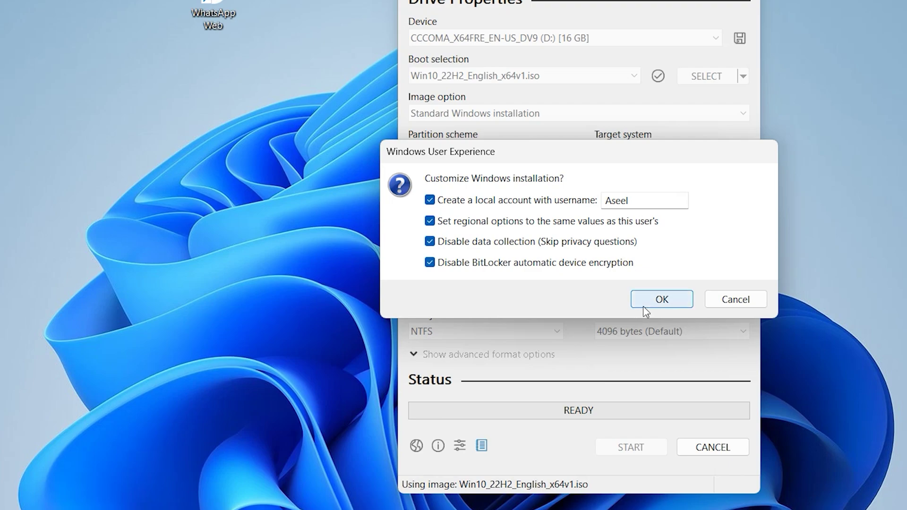
{"action": "left_click", "coordinate": [657, 301]}
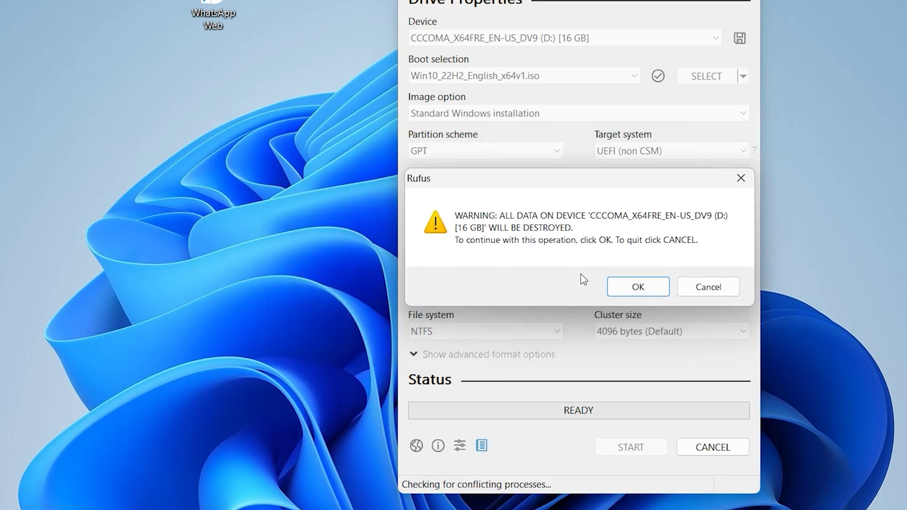
{"action": "left_click", "coordinate": [625, 292]}
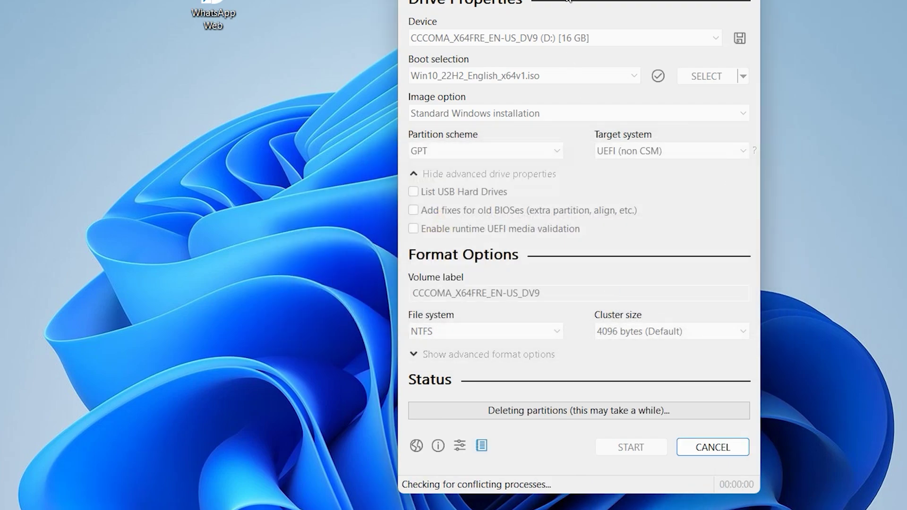
{"action": "left_click_drag", "start_coordinate": [579, 0], "coordinate": [501, 0]}
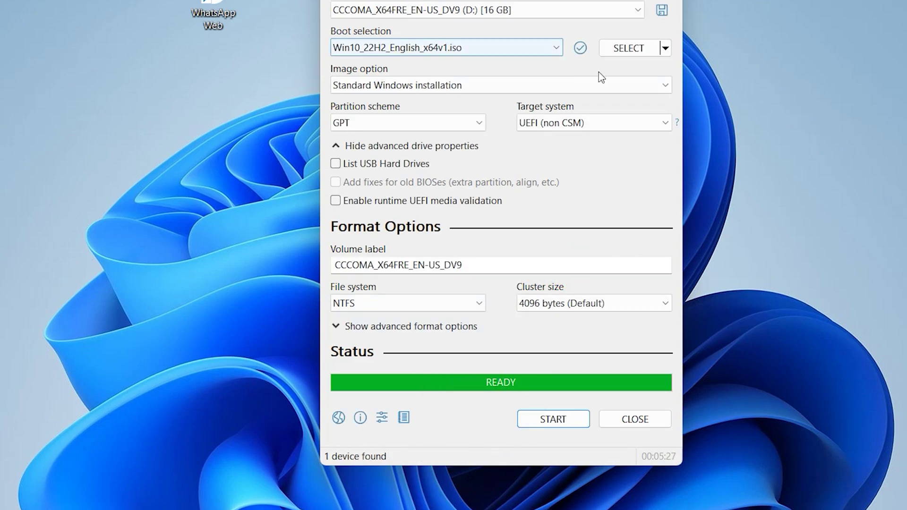
- Close Rufus and open This PC to check the finished USB drive
{"action": "left_click", "coordinate": [655, 421]}
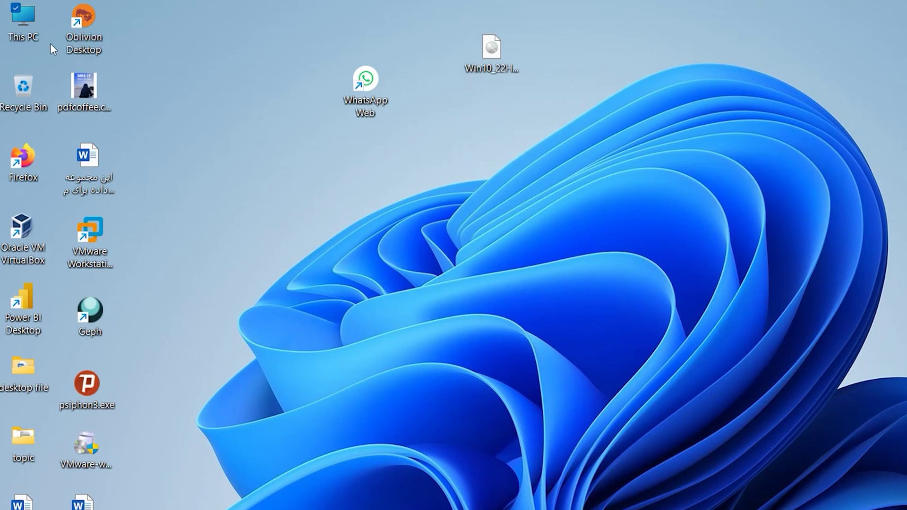
{"action": "left_click", "coordinate": [24, 32]}
{"action": "double_click", "coordinate": [24, 34]}
{"action": "left_click_drag", "start_coordinate": [706, 265], "coordinate": [475, 135]}
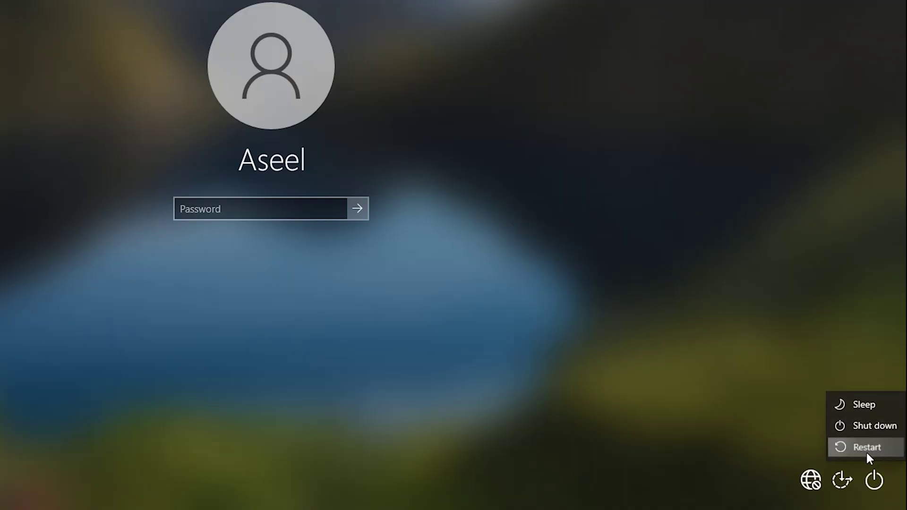
- Restart the locked PC from its sign-in screen and boot from EFI USB Device in the Boot Manager
{"action": "left_click", "coordinate": [828, 440]}
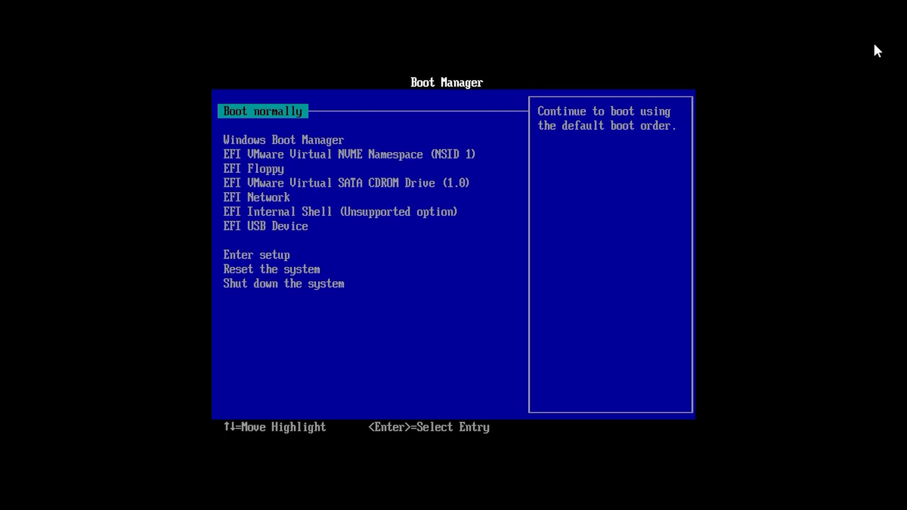
{"action": "key", "text": "Down"}
{"action": "key", "text": "Down"}
{"action": "key", "text": "Down"}
{"action": "key", "text": "Down"}
{"action": "key", "text": "Down"}
{"action": "key", "text": "Down"}
{"action": "key", "text": "Down"}
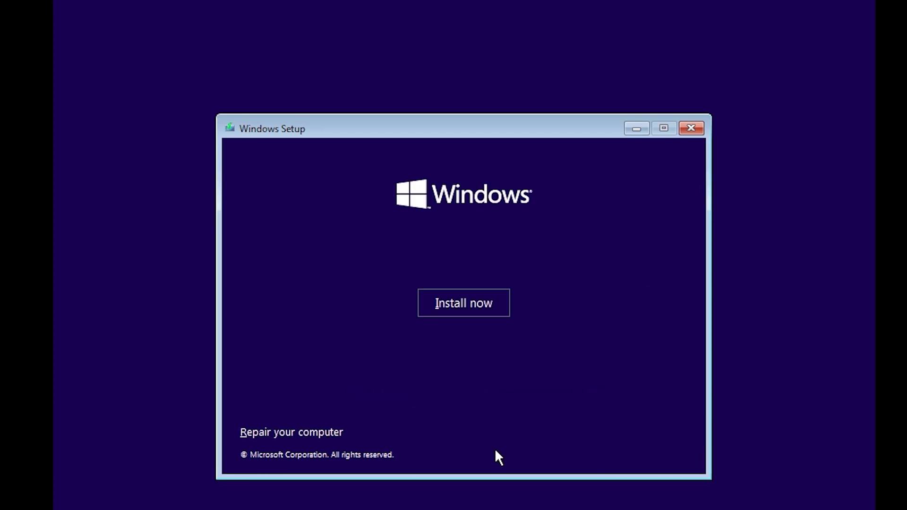
- Open the Command Prompt through the Repair your computer troubleshooting options and launch notepad from it
{"action": "left_click", "coordinate": [293, 435]}
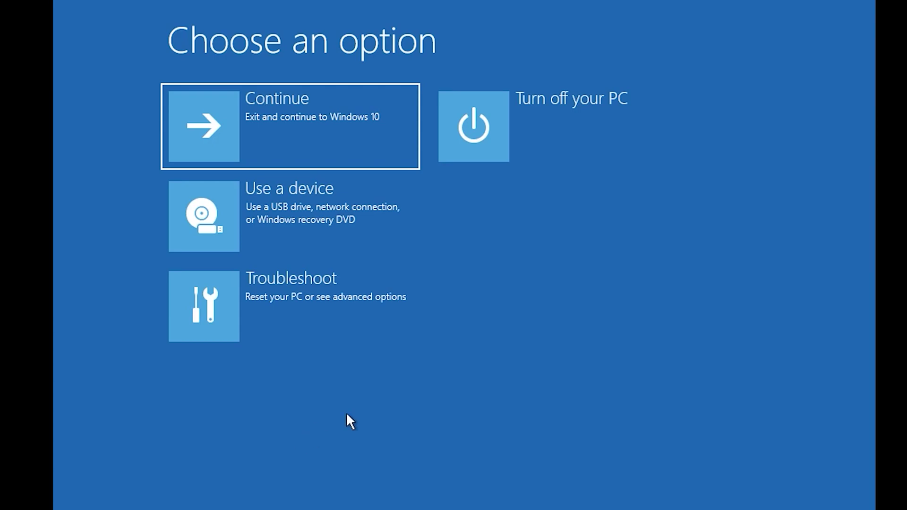
{"action": "left_click", "coordinate": [325, 288]}
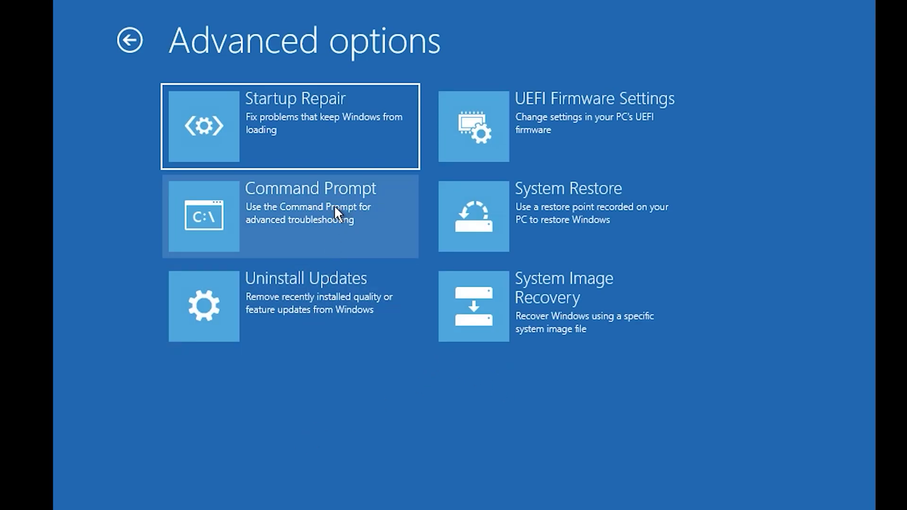
{"action": "left_click", "coordinate": [278, 203]}
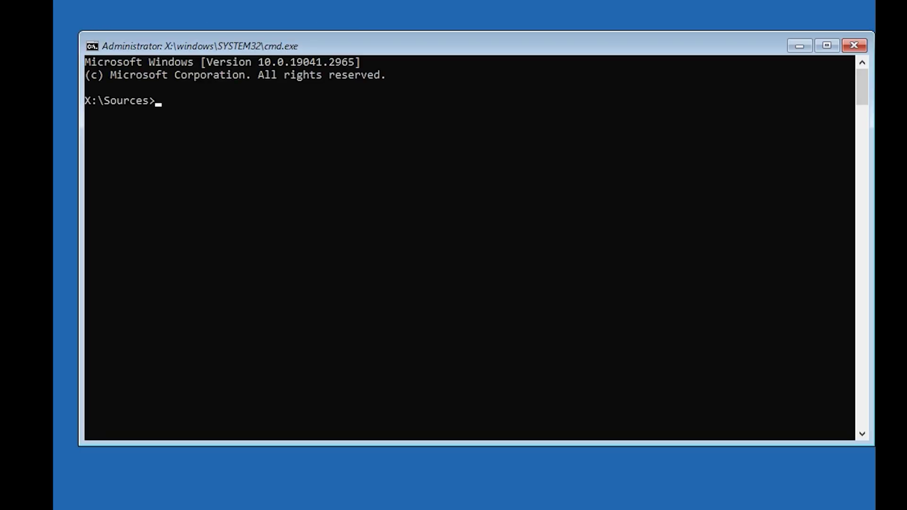
{"action": "type", "text": "notepad"}
{"action": "key", "text": "Return"}
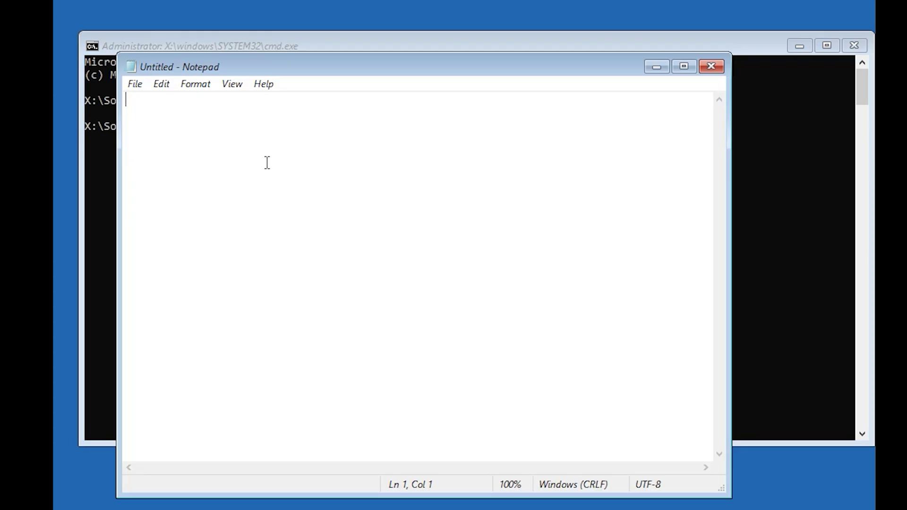
- Bring up Notepad's Open dialog and browse to the Windows\System32 folder on Local Disk (C:)
{"action": "left_click", "coordinate": [134, 85]}
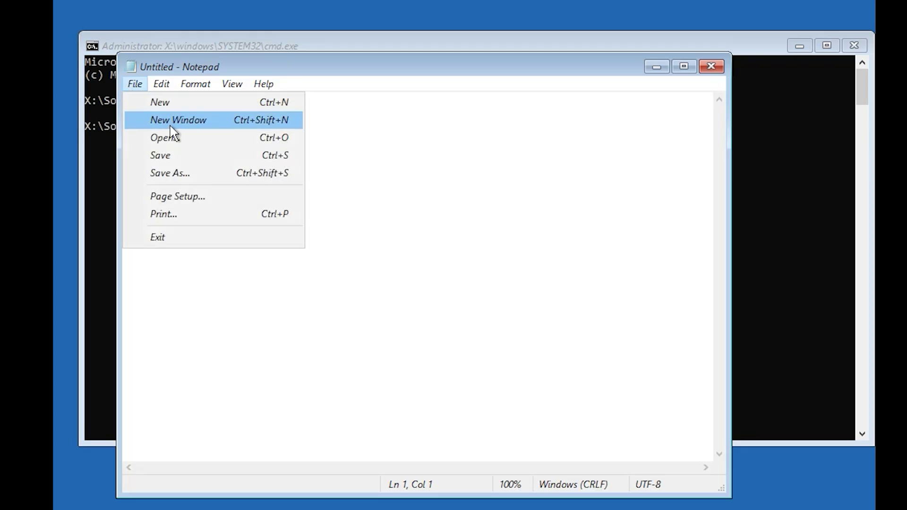
{"action": "left_click", "coordinate": [177, 136]}
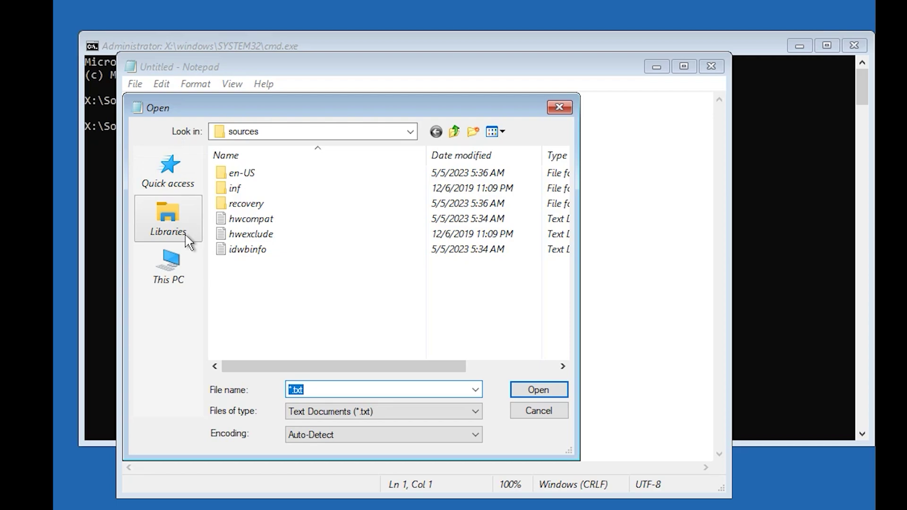
{"action": "left_click", "coordinate": [191, 258]}
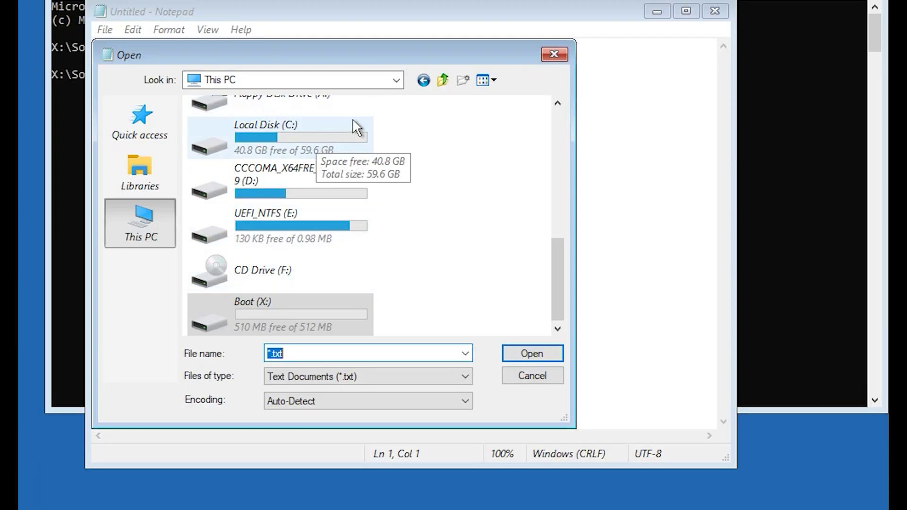
{"action": "double_click", "coordinate": [290, 135]}
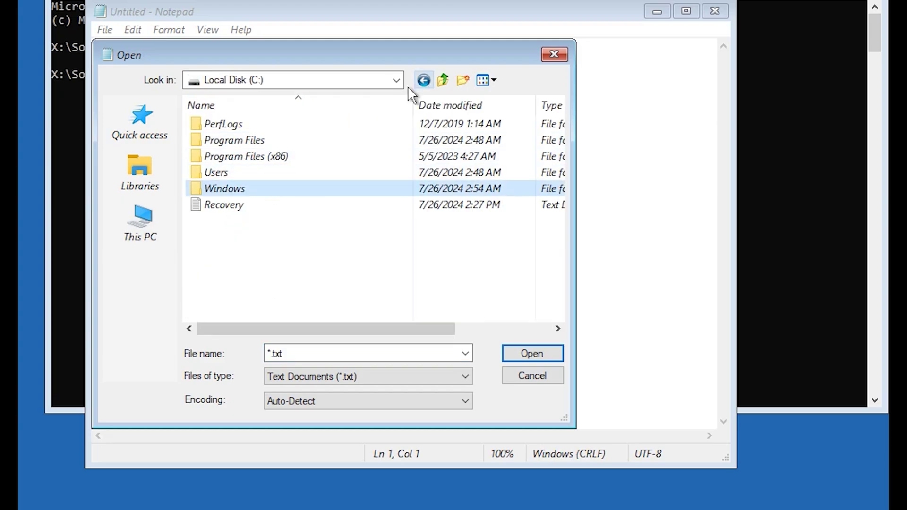
{"action": "double_click", "coordinate": [254, 193]}
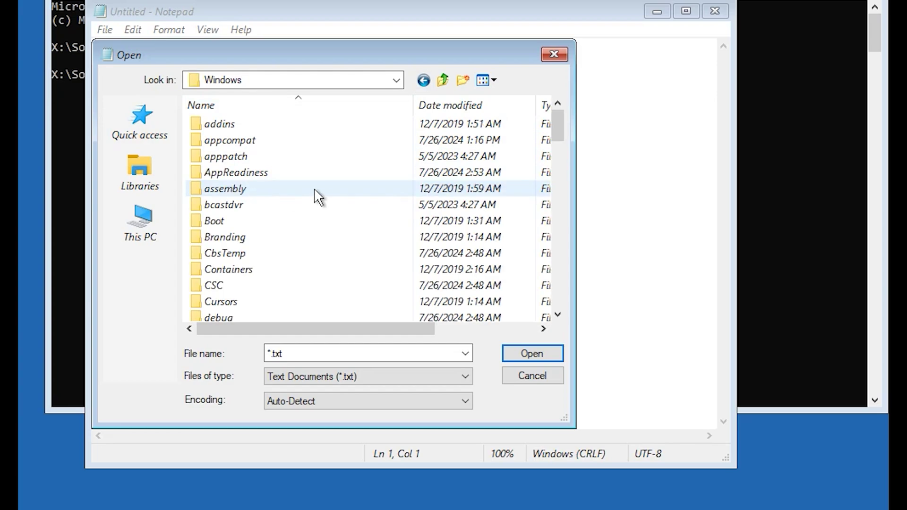
{"action": "scroll", "coordinate": [318, 178], "scroll_direction": "down", "scroll_amount": 9}
{"action": "scroll", "coordinate": [318, 179], "scroll_direction": "down", "scroll_amount": 12}
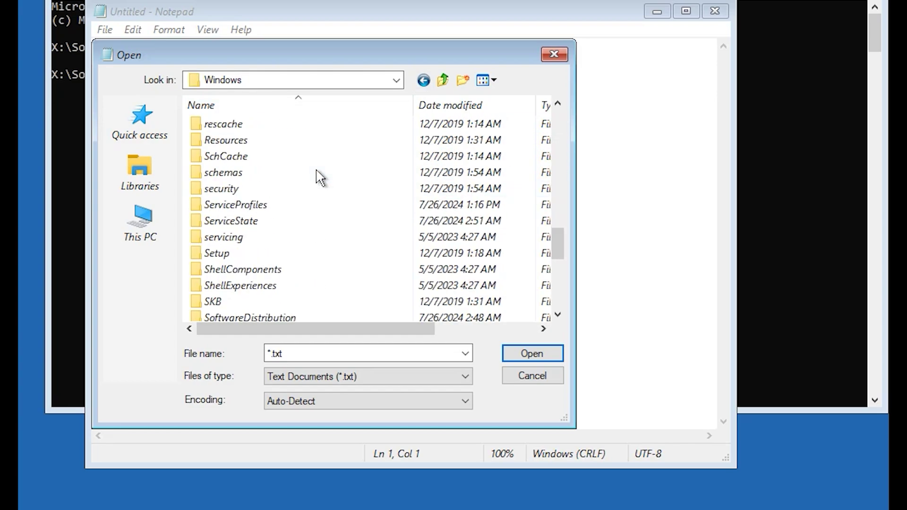
{"action": "scroll", "coordinate": [299, 197], "scroll_direction": "up", "scroll_amount": 2}
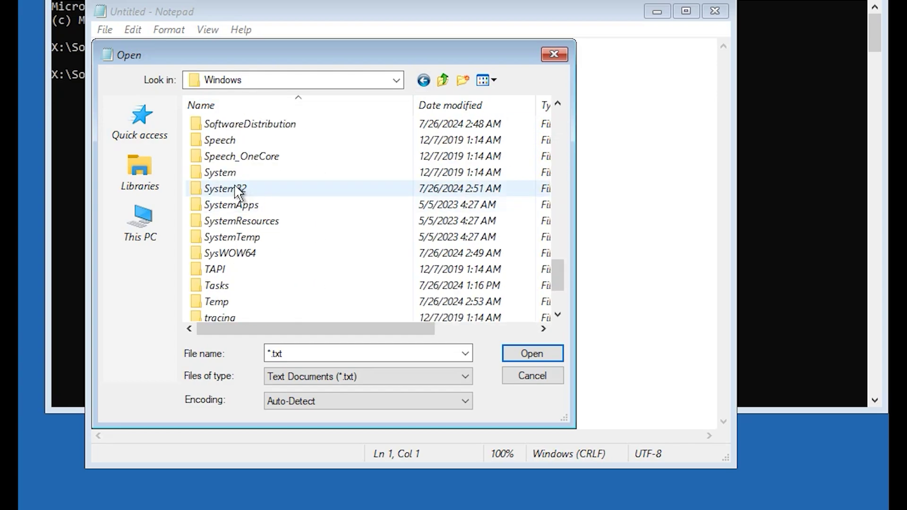
{"action": "double_click", "coordinate": [265, 191]}
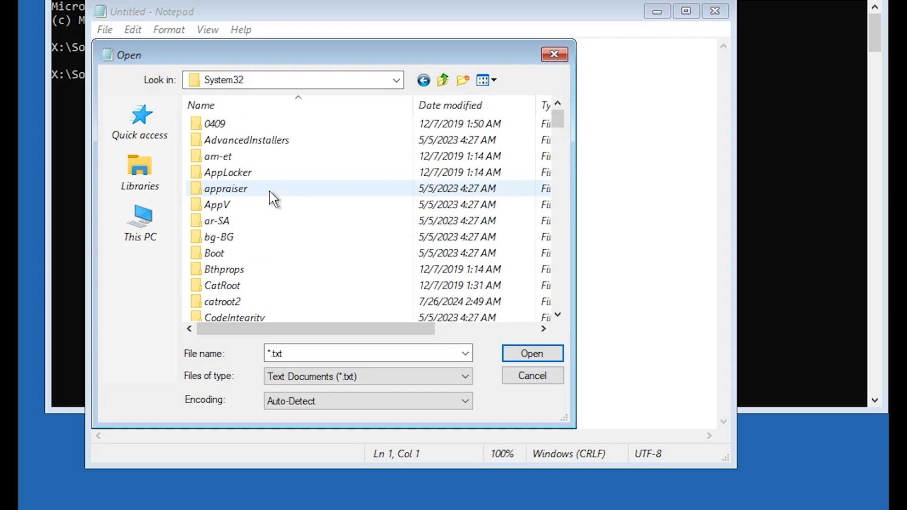
- Set the Open dialog to show All Files and browse the System32 listing past its subfolders
{"action": "scroll", "coordinate": [269, 197], "scroll_direction": "down", "scroll_amount": 4}
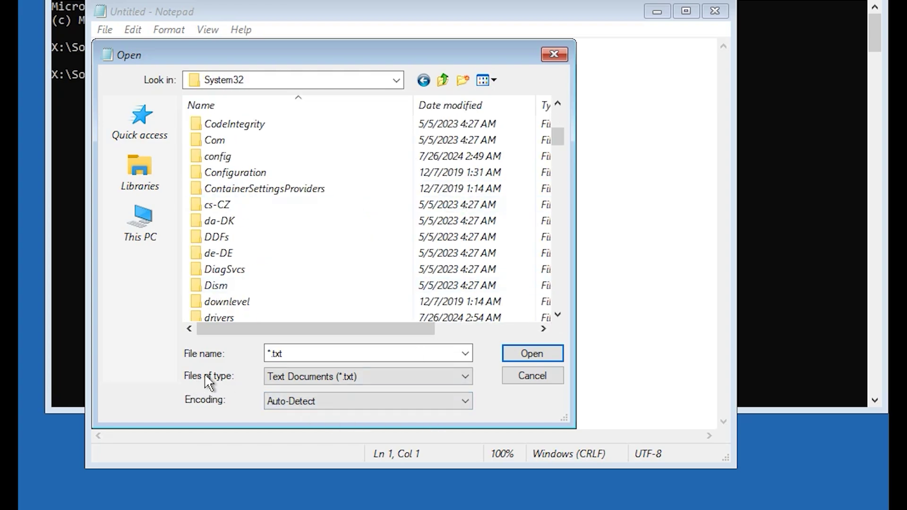
{"action": "left_click", "coordinate": [432, 378]}
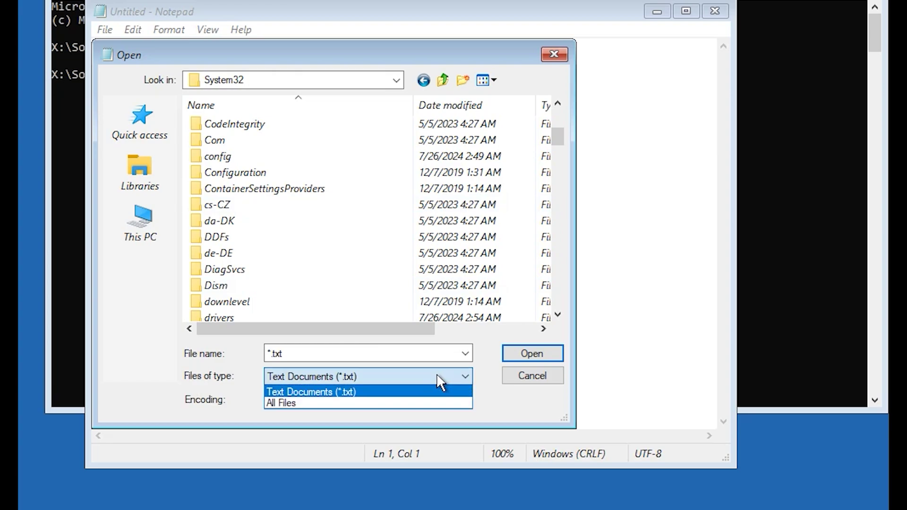
{"action": "left_click", "coordinate": [376, 403]}
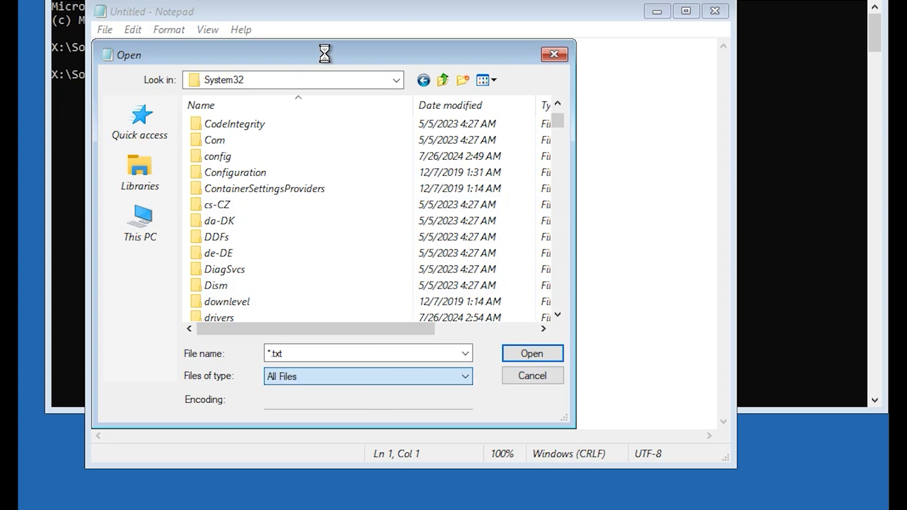
{"action": "scroll", "coordinate": [329, 166], "scroll_direction": "down", "scroll_amount": 15}
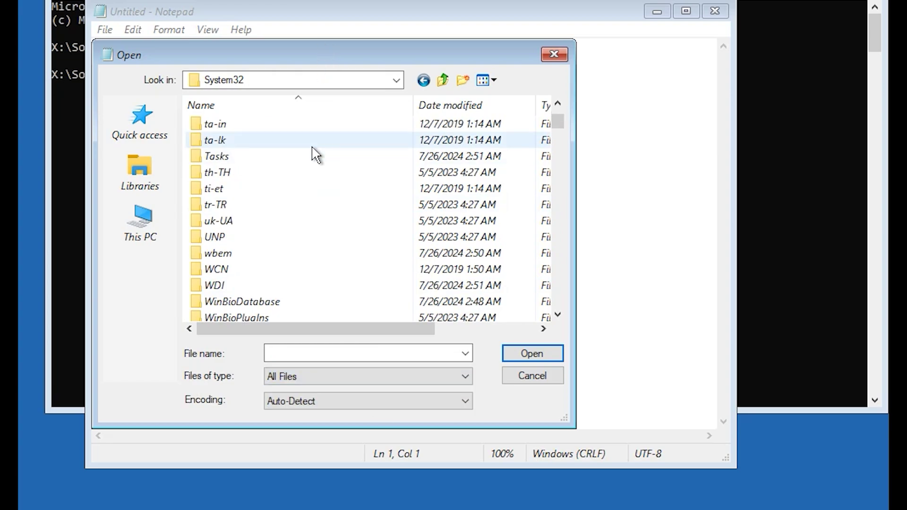
{"action": "scroll", "coordinate": [316, 154], "scroll_direction": "down", "scroll_amount": 16}
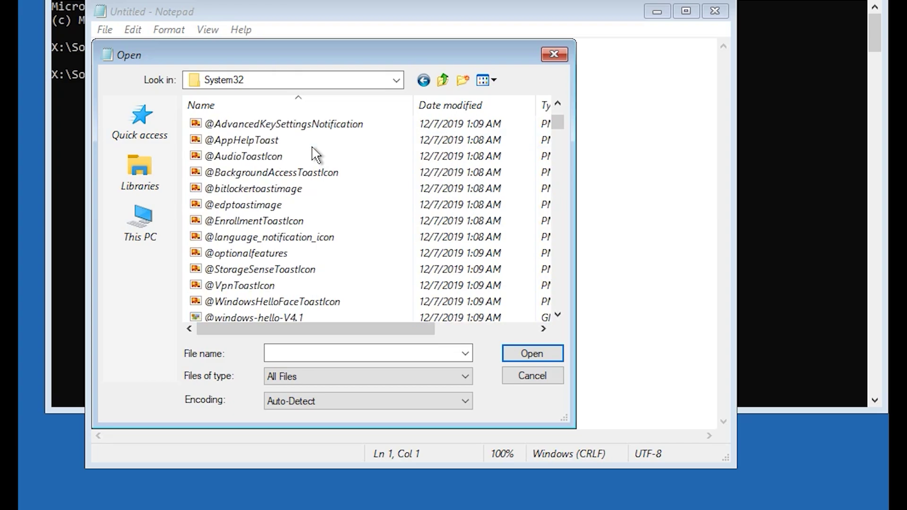
{"action": "scroll", "coordinate": [316, 154], "scroll_direction": "down", "scroll_amount": 9}
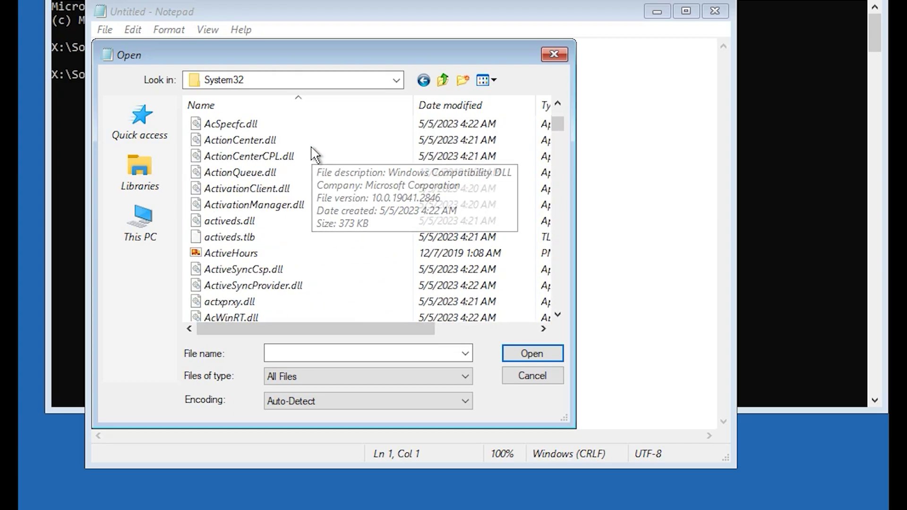
{"action": "scroll", "coordinate": [312, 150], "scroll_direction": "down", "scroll_amount": 12}
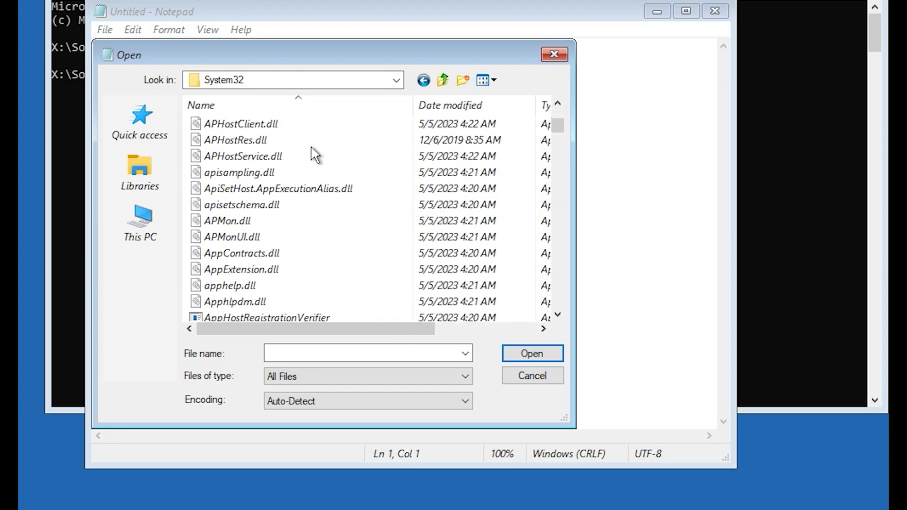
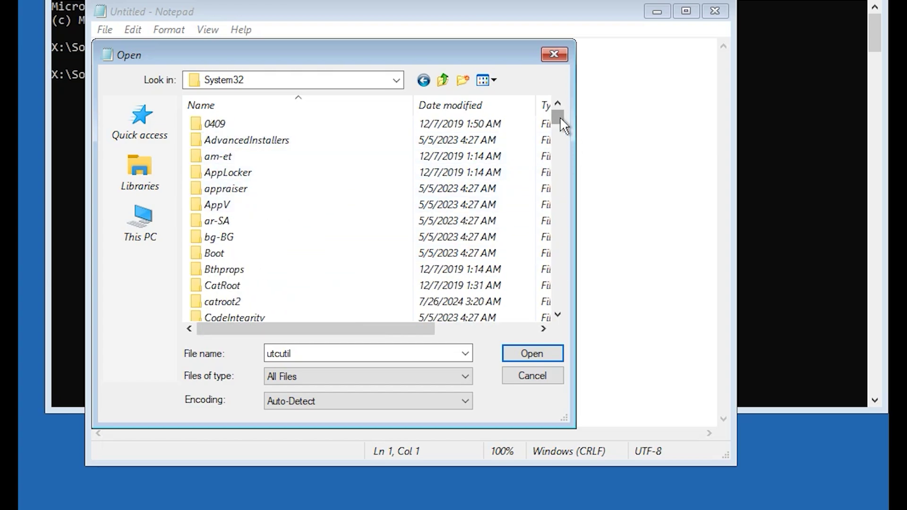
- Locate the cmd file in System32 and open its file options with Rename available
{"action": "left_click_drag", "start_coordinate": [559, 119], "coordinate": [557, 145]}
{"action": "scroll", "coordinate": [294, 187], "scroll_direction": "up", "scroll_amount": 15}
{"action": "scroll", "coordinate": [294, 186], "scroll_direction": "down", "scroll_amount": 15}
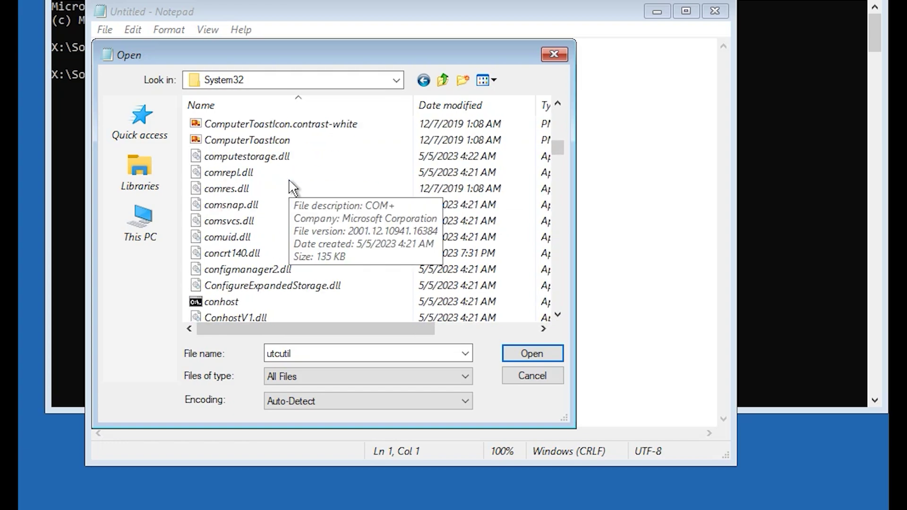
{"action": "scroll", "coordinate": [294, 186], "scroll_direction": "up", "scroll_amount": 10}
{"action": "right_click", "coordinate": [272, 144]}
{"action": "right_click", "coordinate": [214, 140]}
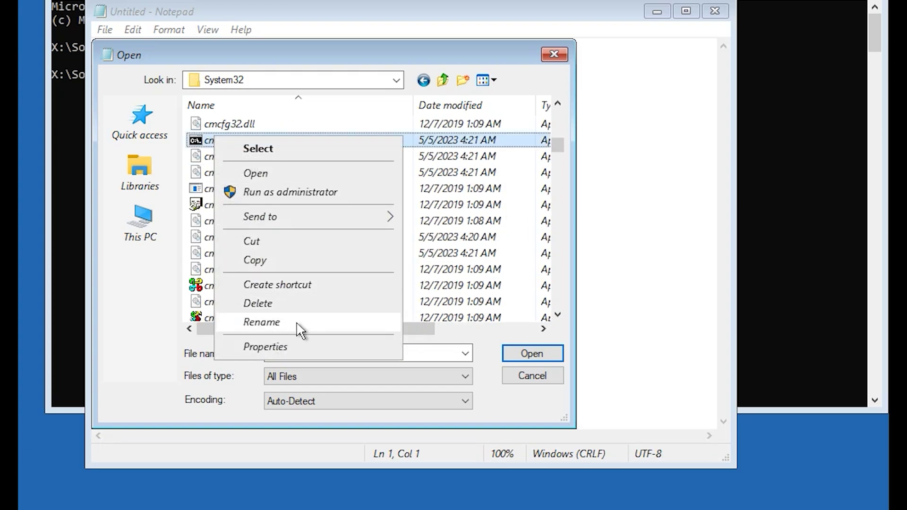
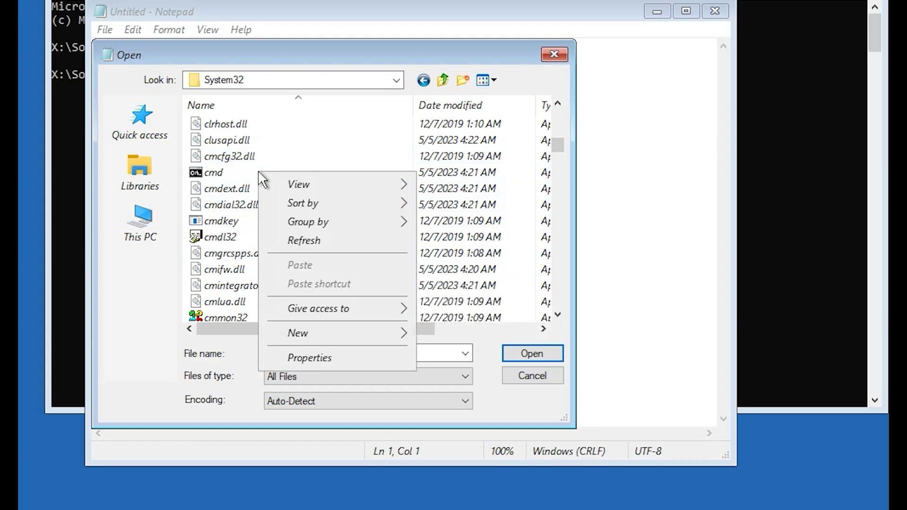
- Refresh the System32 listing, check the Utilman and Utilman2 files, and close the Open dialog without opening a file
{"action": "left_click", "coordinate": [308, 238]}
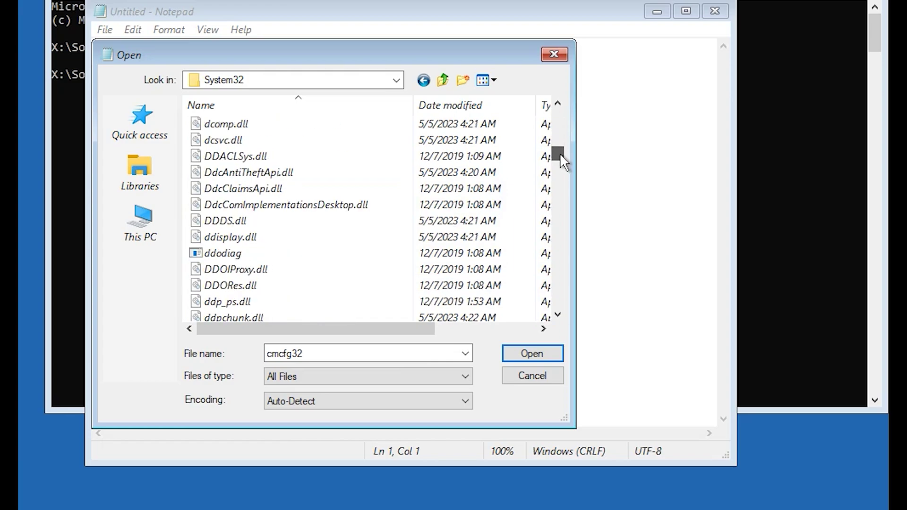
{"action": "left_click_drag", "start_coordinate": [561, 155], "coordinate": [560, 250]}
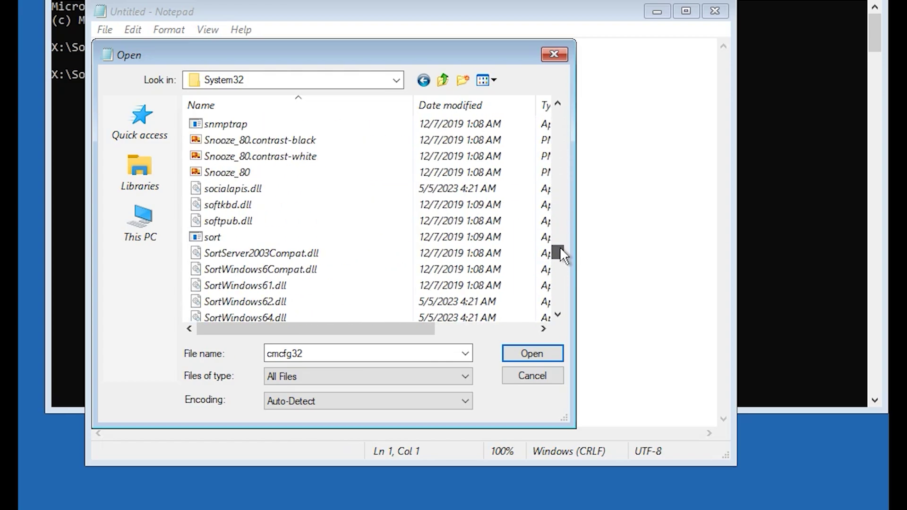
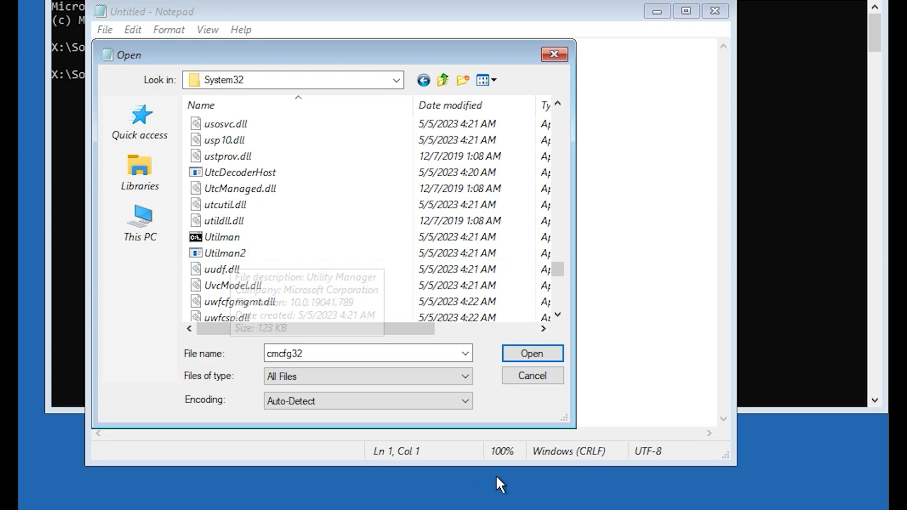
{"action": "left_click", "coordinate": [535, 380]}
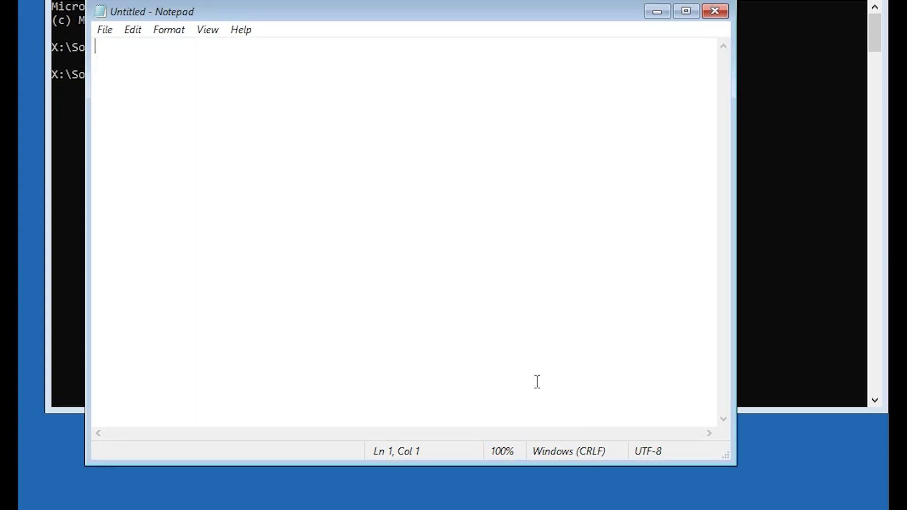
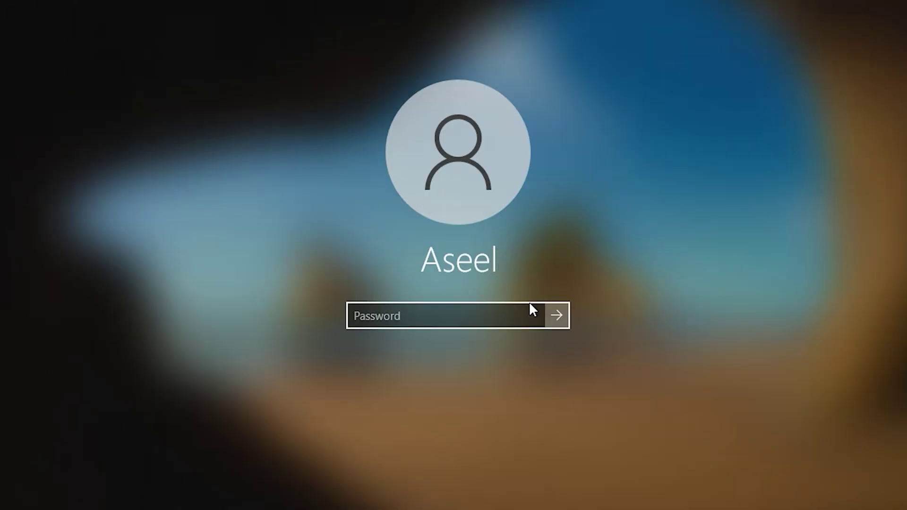
- Sign in to the Windows account with the password field left empty
{"action": "left_click", "coordinate": [561, 310]}
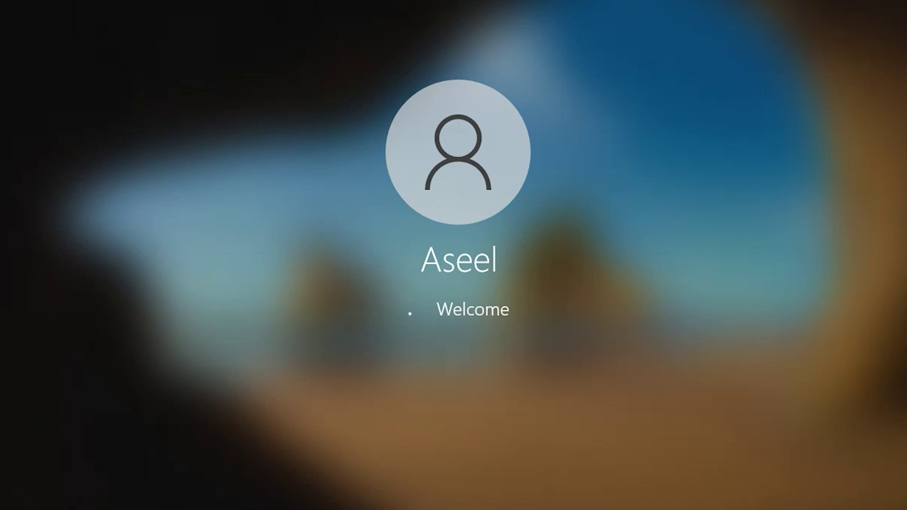